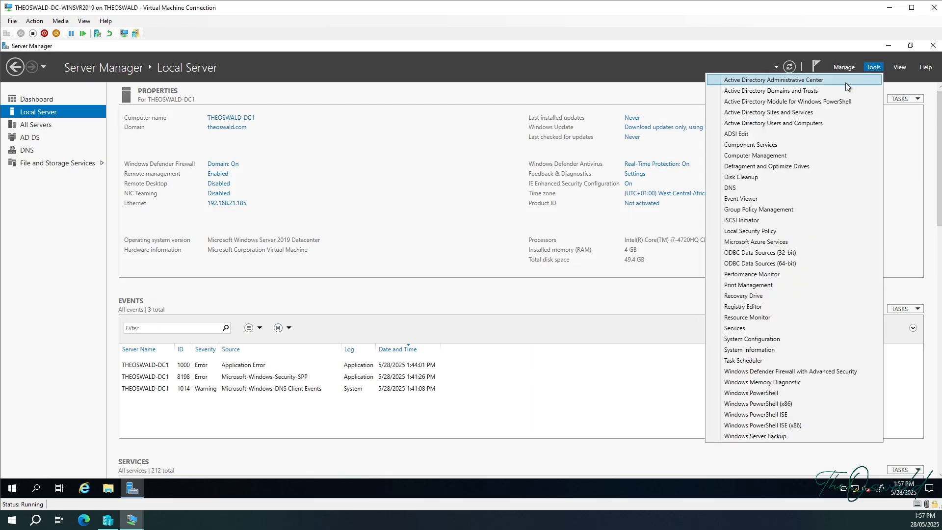
Open Active Directory Users and Computers and select THEOSWALD-DC1 and THEOSWALD-DC2 under Domain Controllers.
left_click(786, 125)
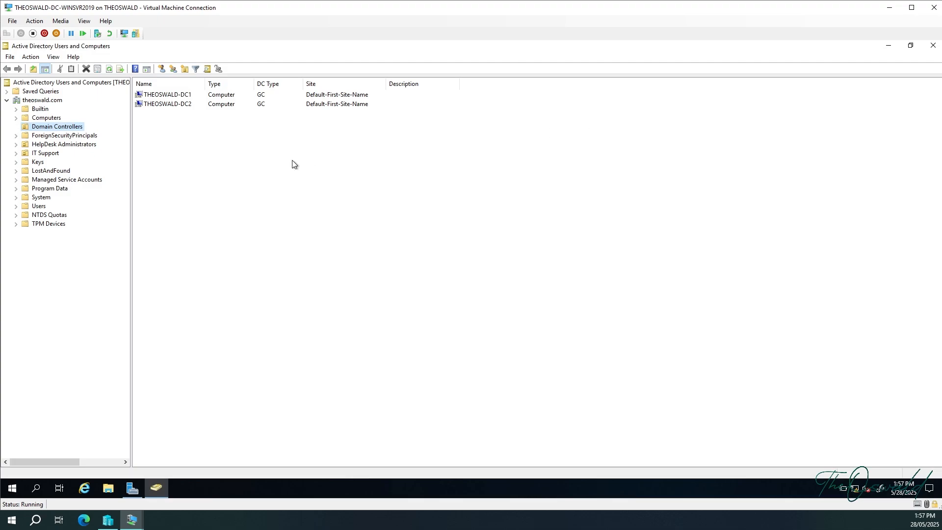
left_click(176, 97)
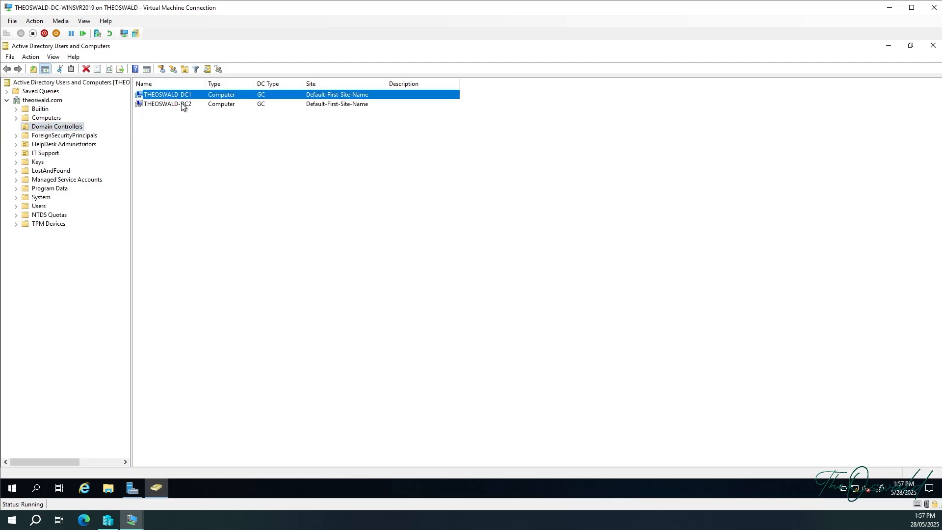
left_click(181, 102)
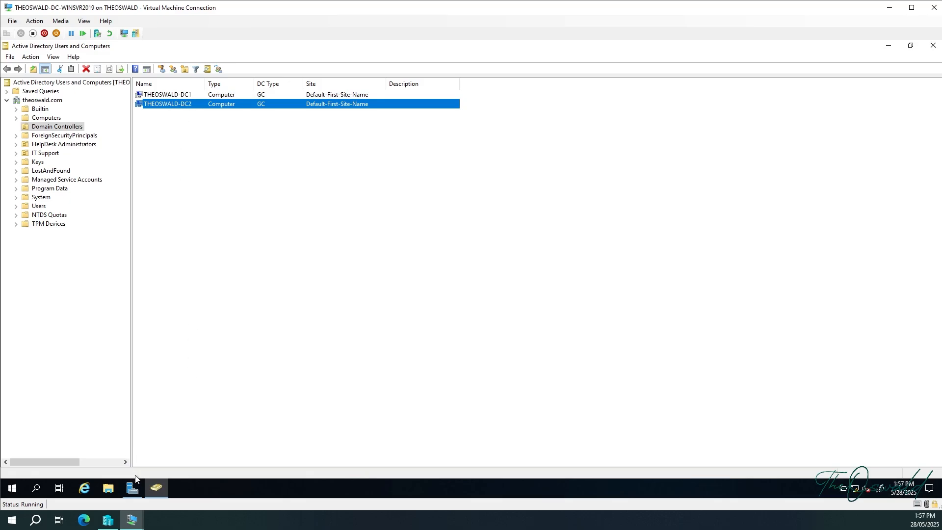
Check the THEOSWALD-DC2-WINSVR2022 VM in Hyper-V Manager, then return to THEOSWALD-DC-WINSVR2019.
left_click(111, 523)
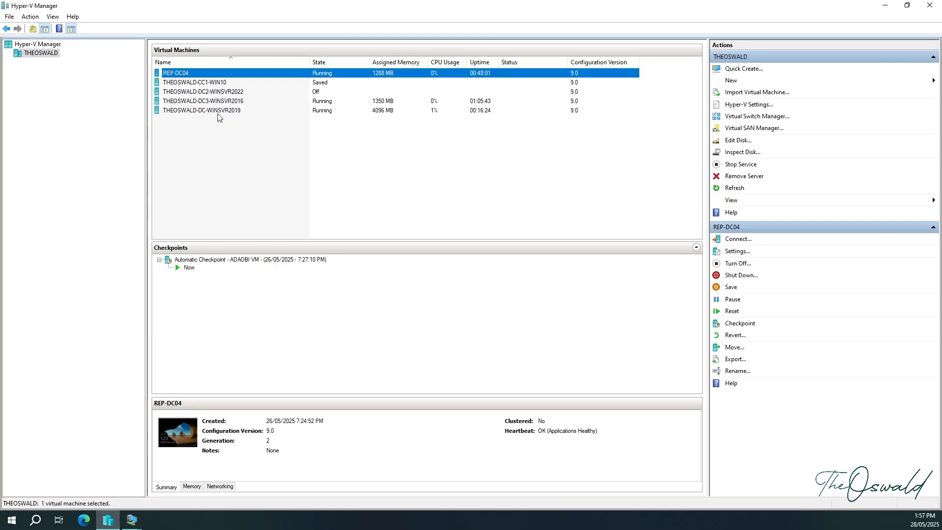
left_click(216, 93)
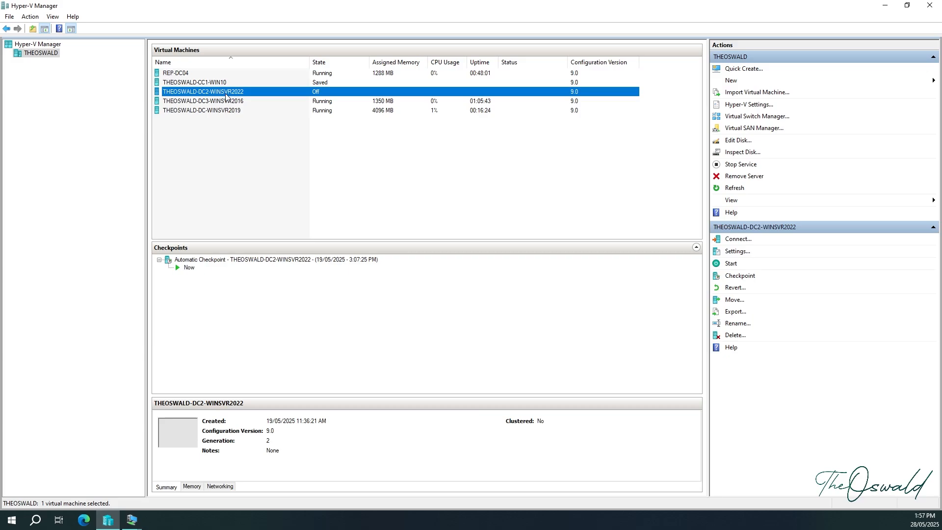
mouse_move(131, 518)
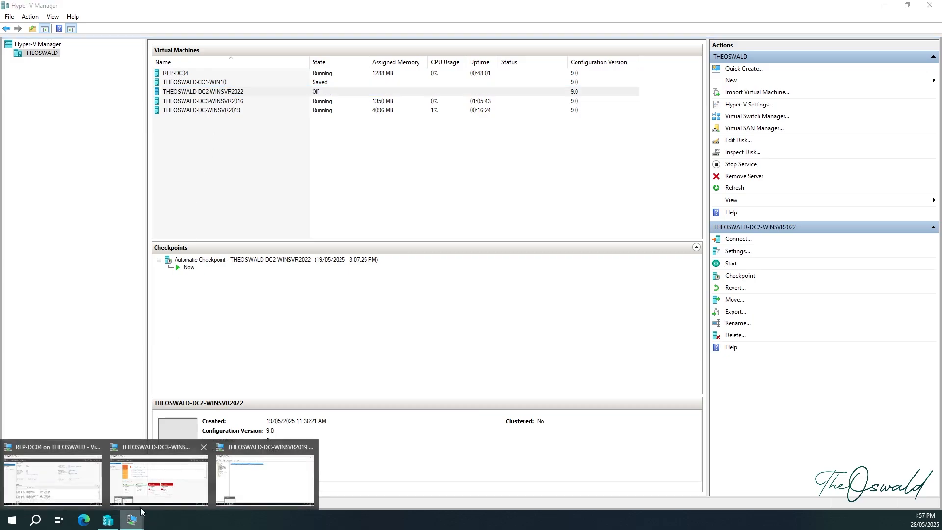
left_click(236, 471)
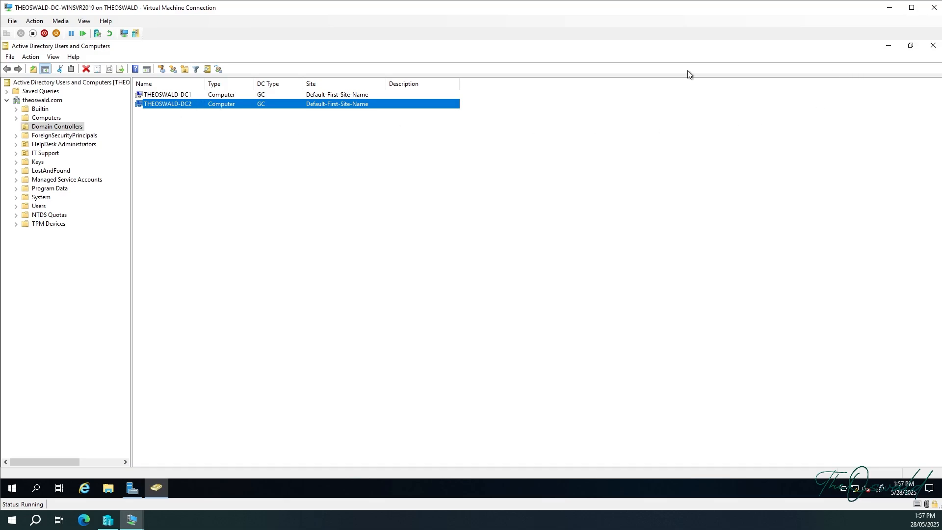
In Sites and Services, show both DCs under Sites > Default-First-Site-Name > Servers, then minimize it.
left_click(132, 488)
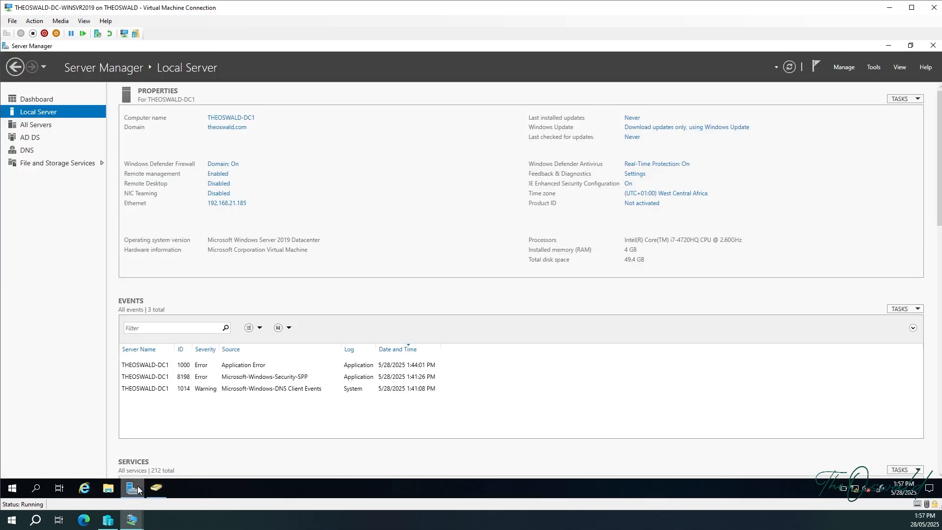
left_click(876, 68)
left_click(817, 114)
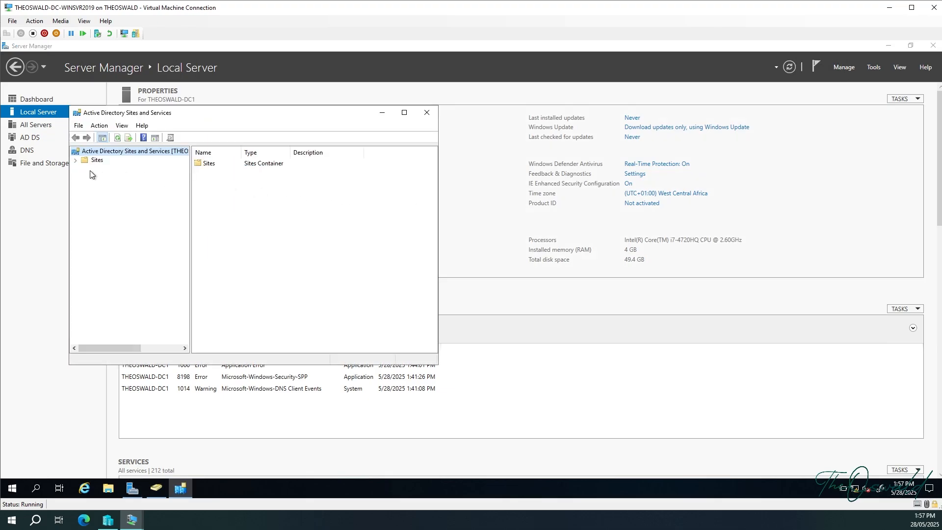
left_click(75, 160)
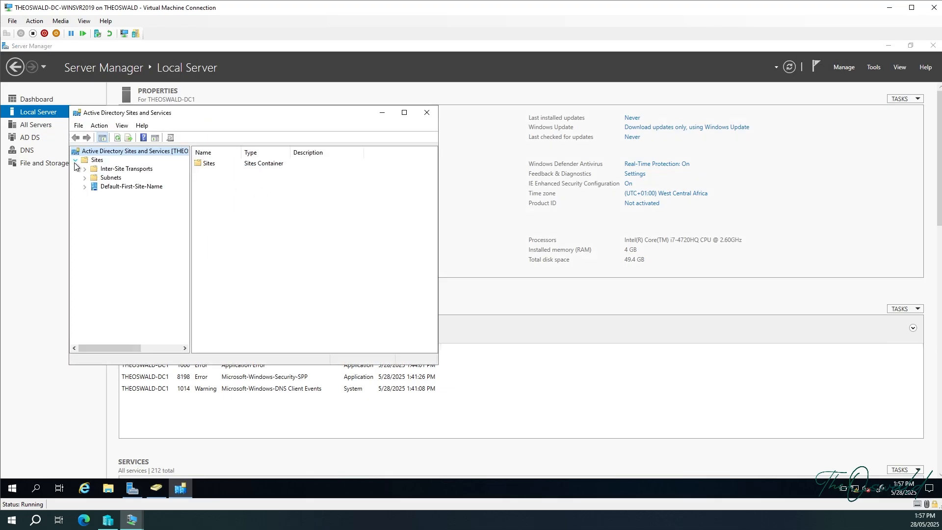
left_click(84, 187)
left_click(93, 196)
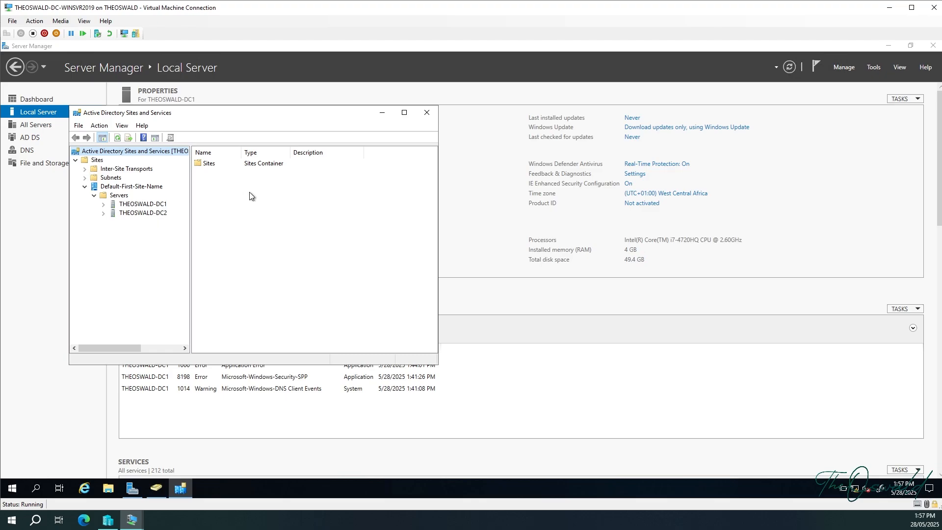
left_click(385, 112)
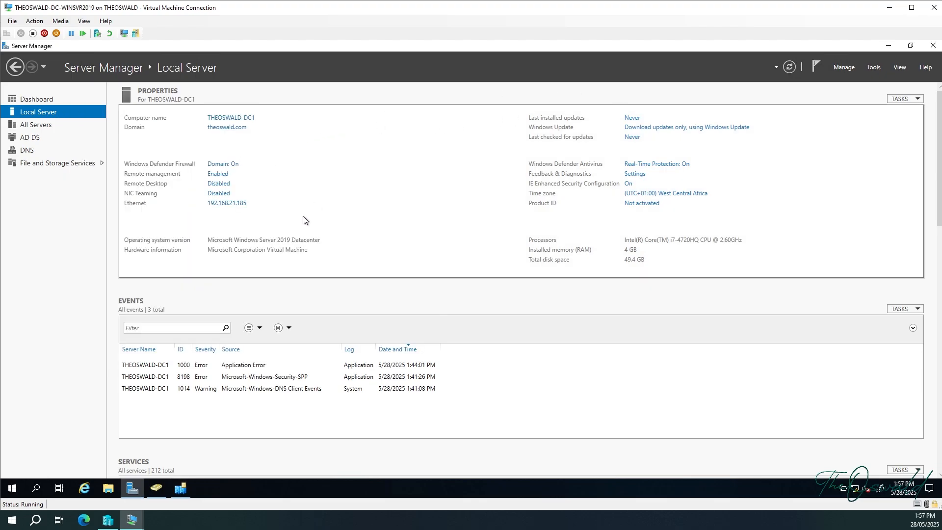
Review DC1's Ethernet IPv4 settings (static 192.168.21.185, DNS .185/.186), then switch to the REP-DC04 VM.
left_click(229, 208)
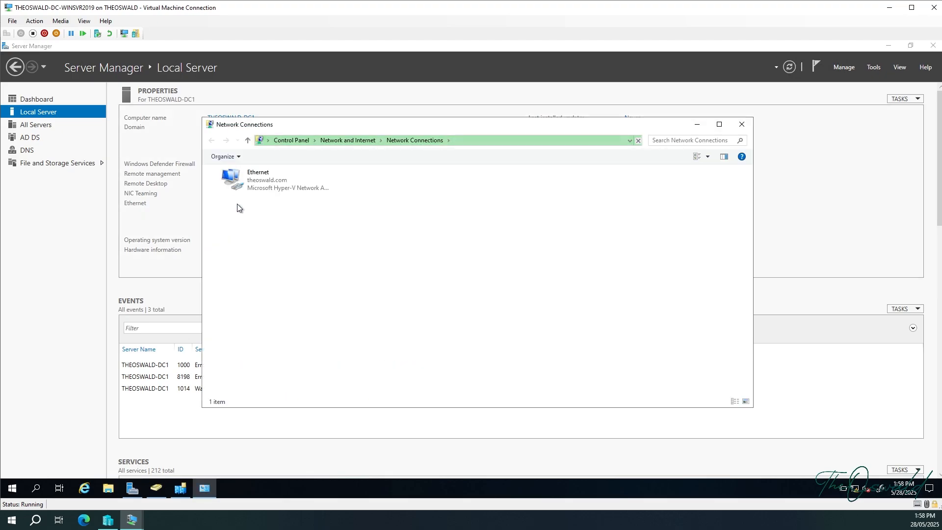
left_click(262, 182)
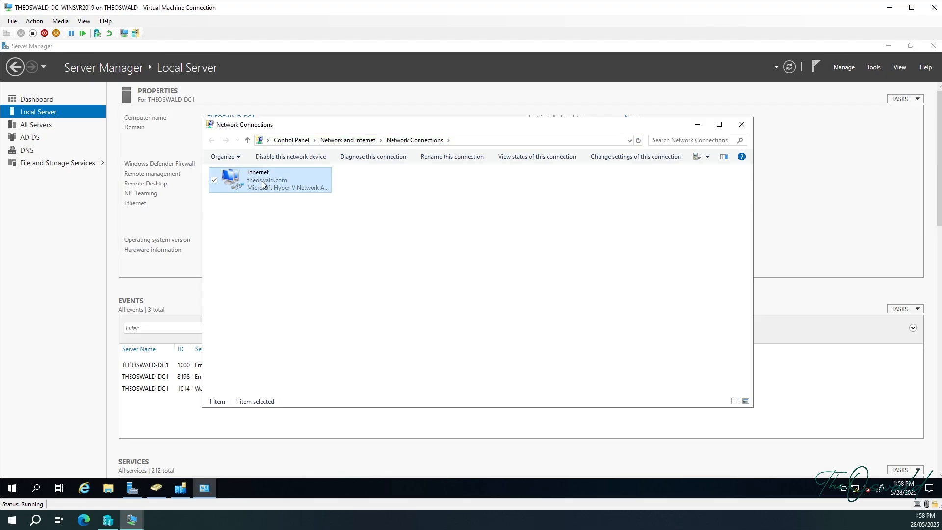
double_click(261, 180)
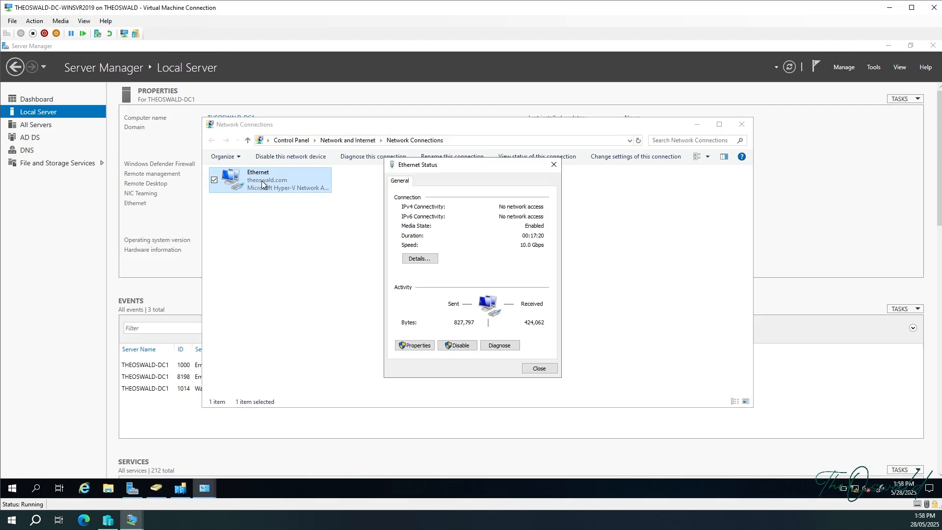
left_click(415, 345)
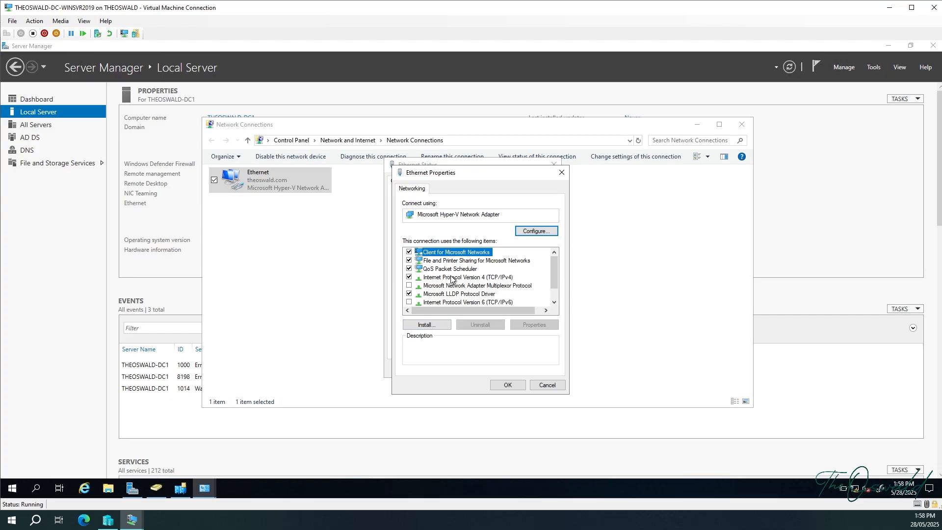
double_click(451, 278)
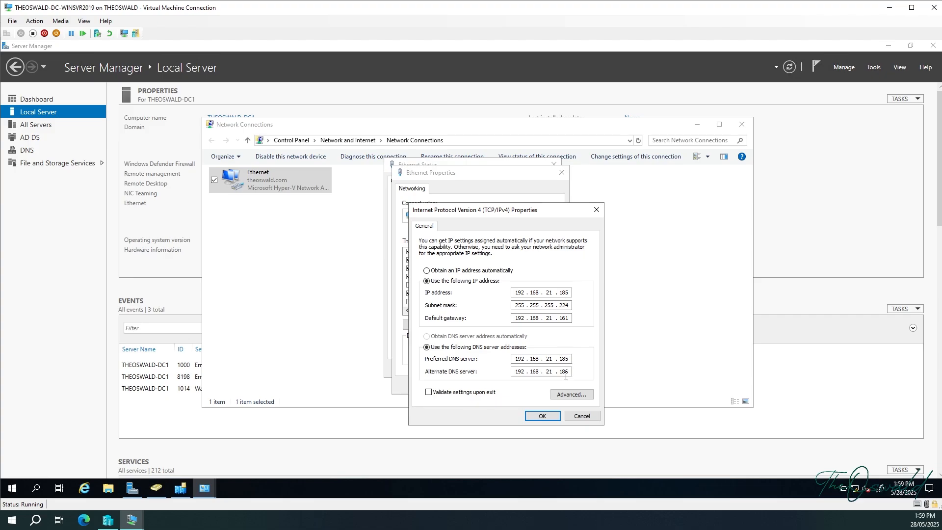
left_click(212, 492)
left_click(135, 521)
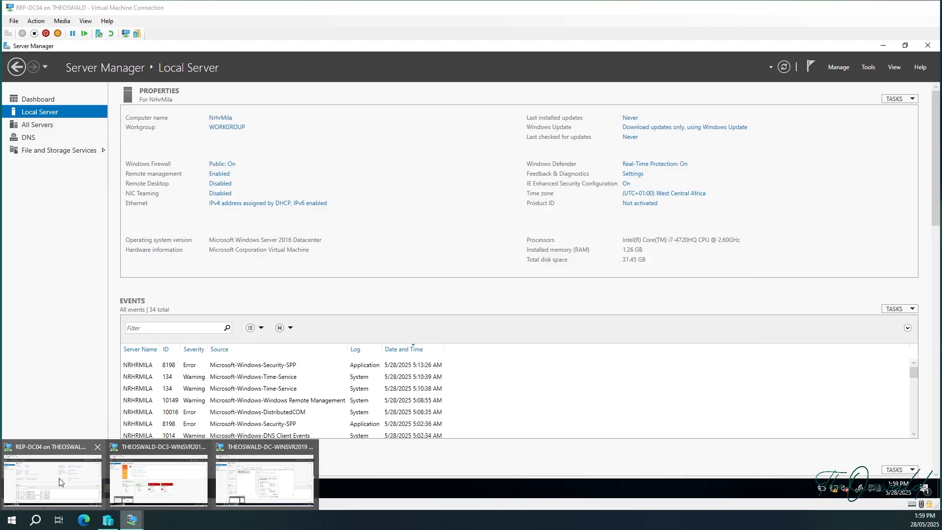
On REP-DC04, view the Dashboard, then go back to the Local Server properties page.
left_click(79, 483)
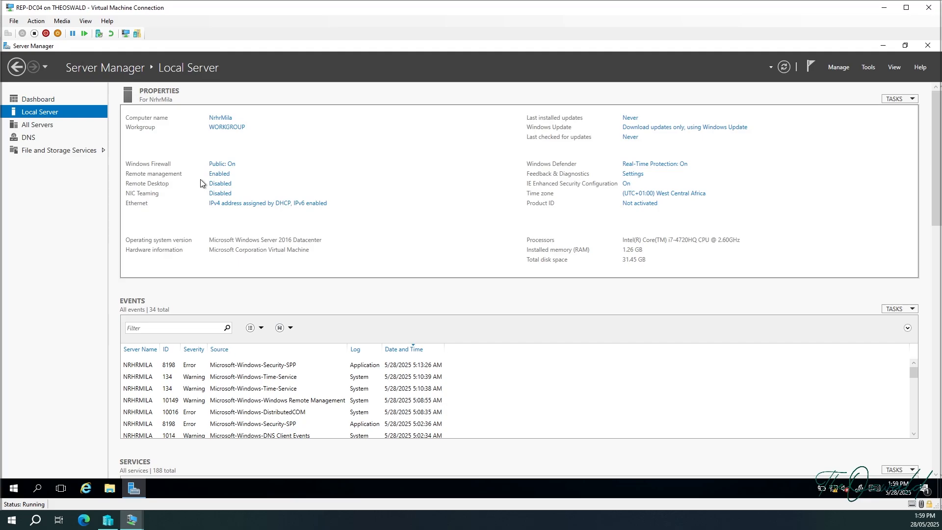
left_click(25, 99)
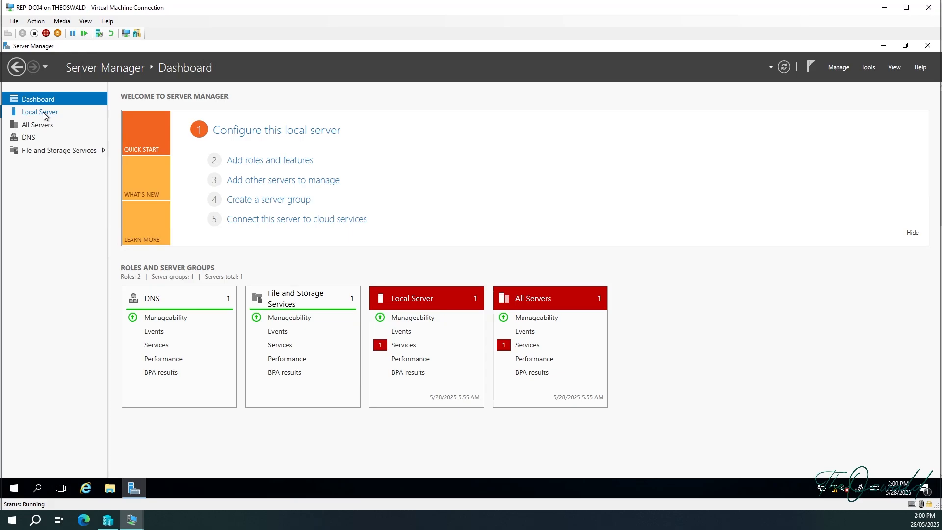
left_click(44, 116)
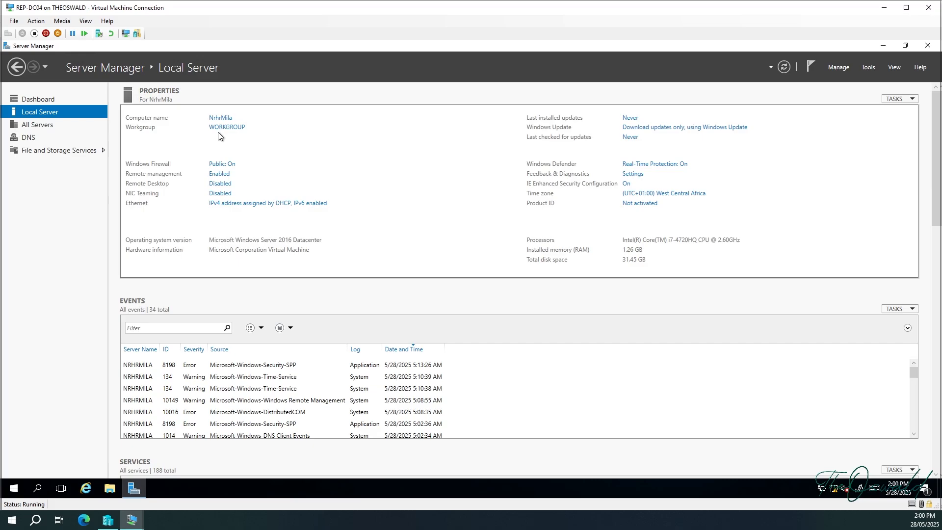
On REP-DC04's Ethernet adapter, untick TCP/IPv6 and set IPv4 to use a manually entered address.
left_click(269, 205)
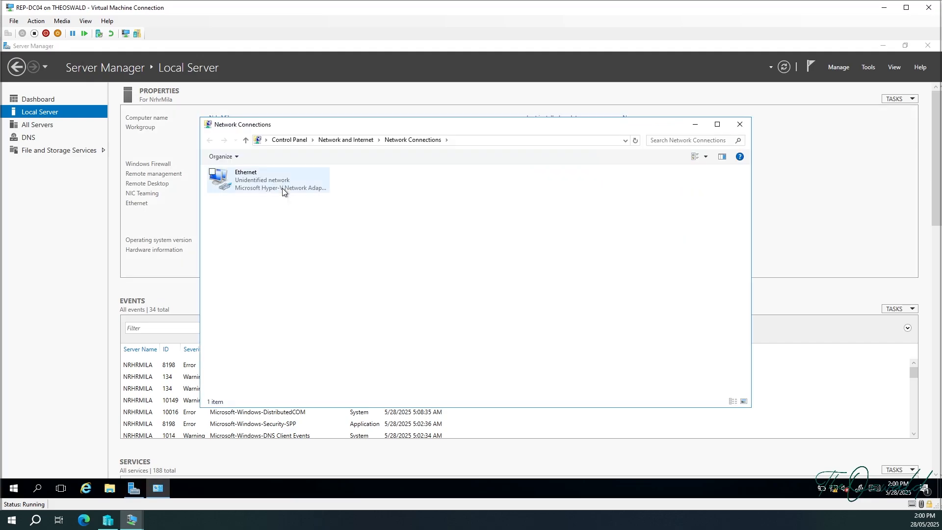
double_click(283, 187)
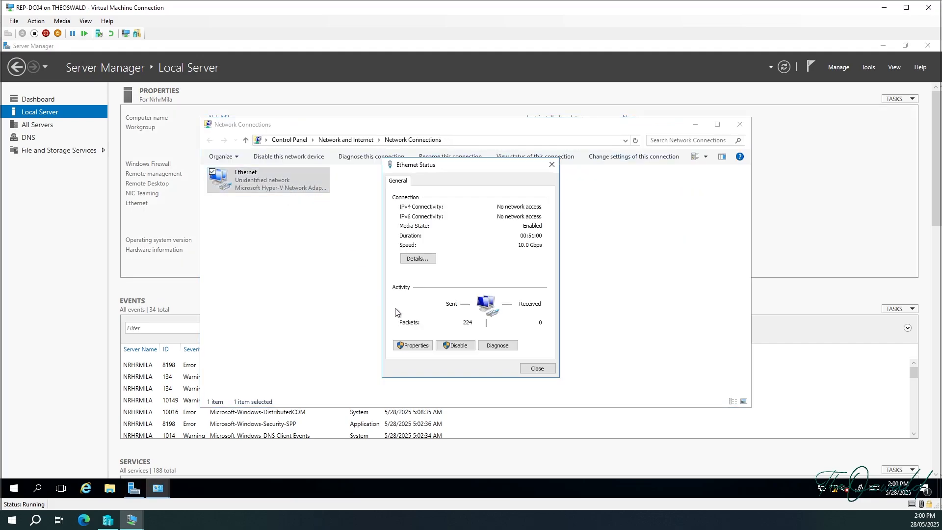
left_click(407, 345)
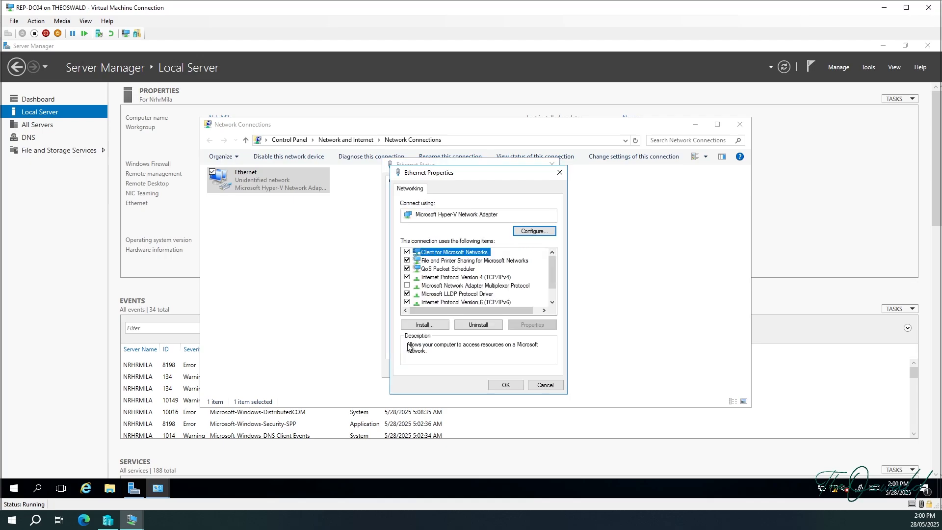
left_click(407, 302)
double_click(437, 277)
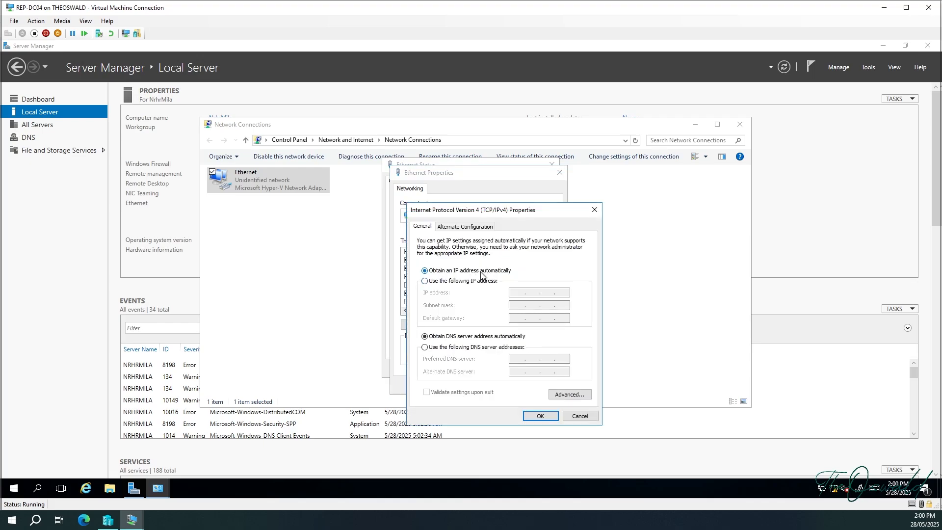
left_click(423, 281)
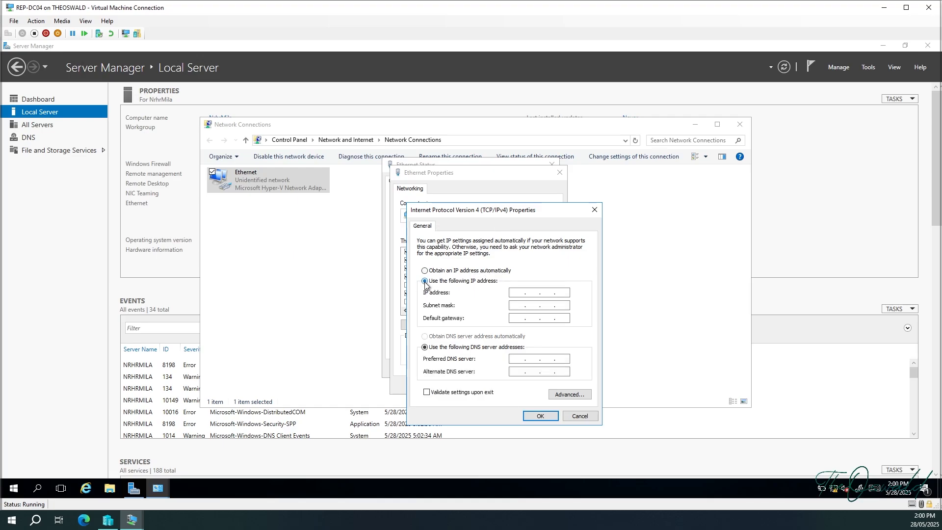
Enter IP address 192.168.21.188 with subnet mask 255.255.255.224.
left_click(522, 290)
key("Num_Lock")
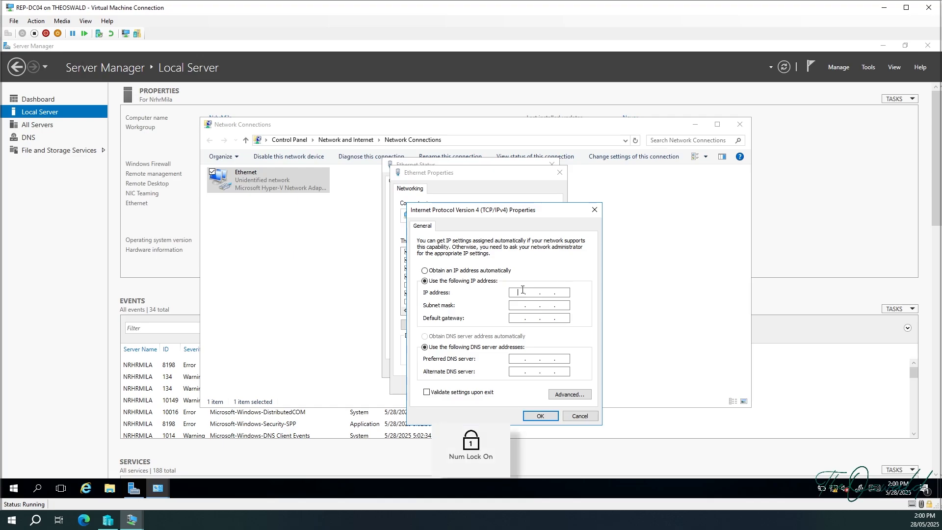
type("192 . 168 . ")
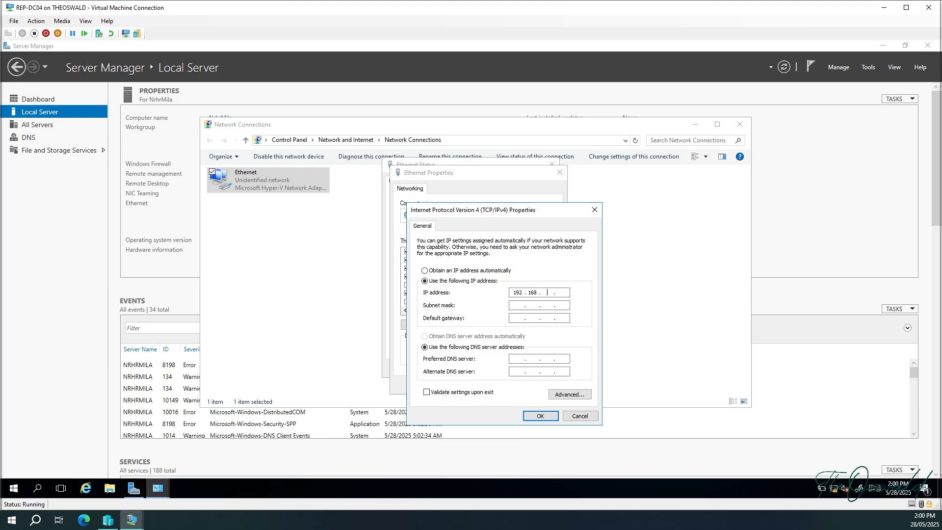
type("21 . 187")
key("BackSpace")
type("8")
left_click(514, 305)
left_click(560, 309)
key("BackSpace")
type("224")
Set DNS servers 192.168.21.185 and 192.168.21.186, enable validation on exit, and apply the settings.
left_click(514, 358)
type("1921682118519216821186")
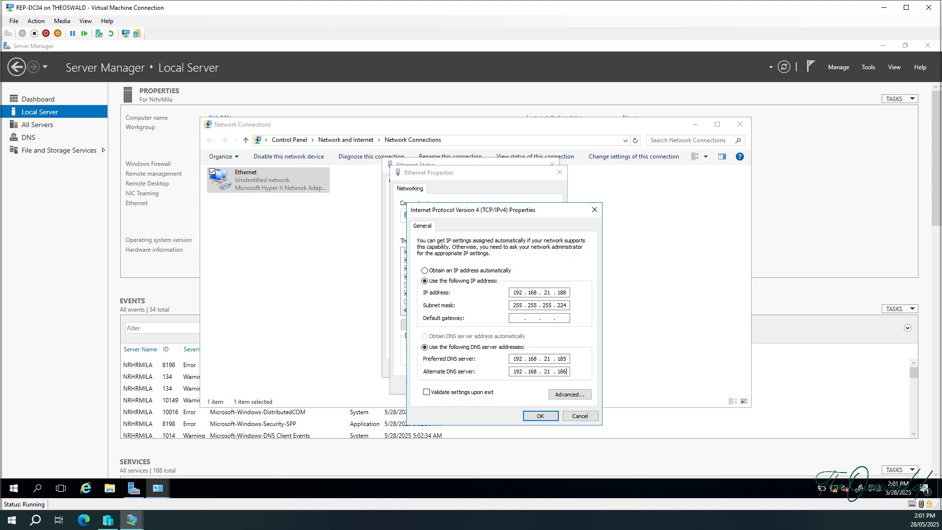
left_click(436, 393)
left_click(540, 416)
left_click(521, 387)
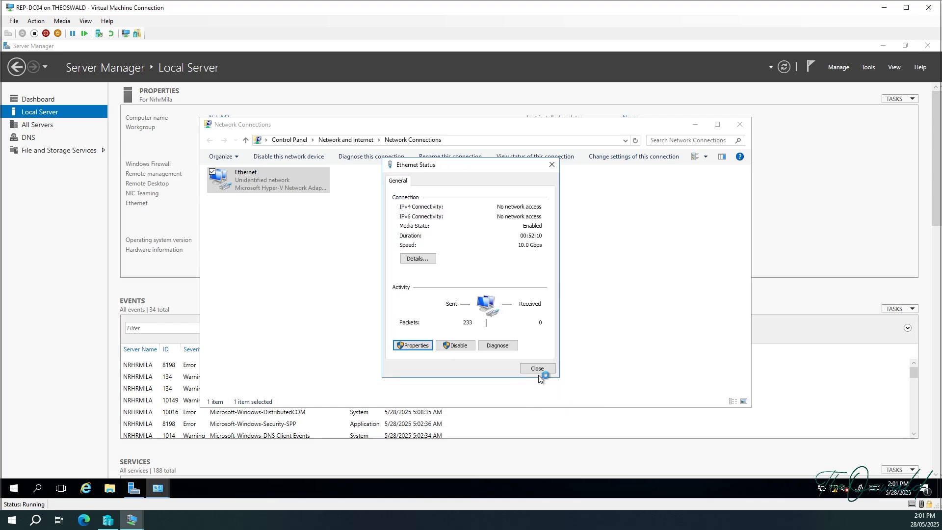
left_click(539, 374)
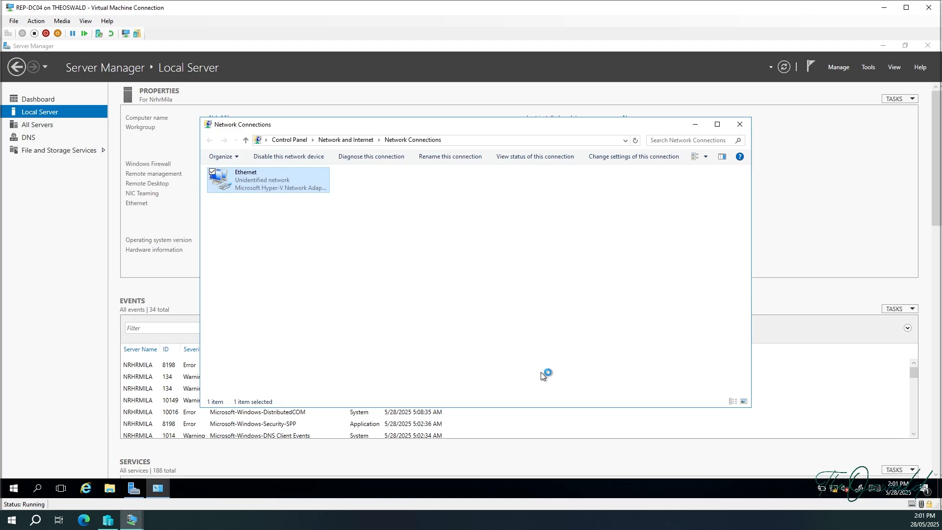
Close Network Connections so Local Server shows Ethernet 192.168.21.188, then bring up the Start menu.
left_click(738, 126)
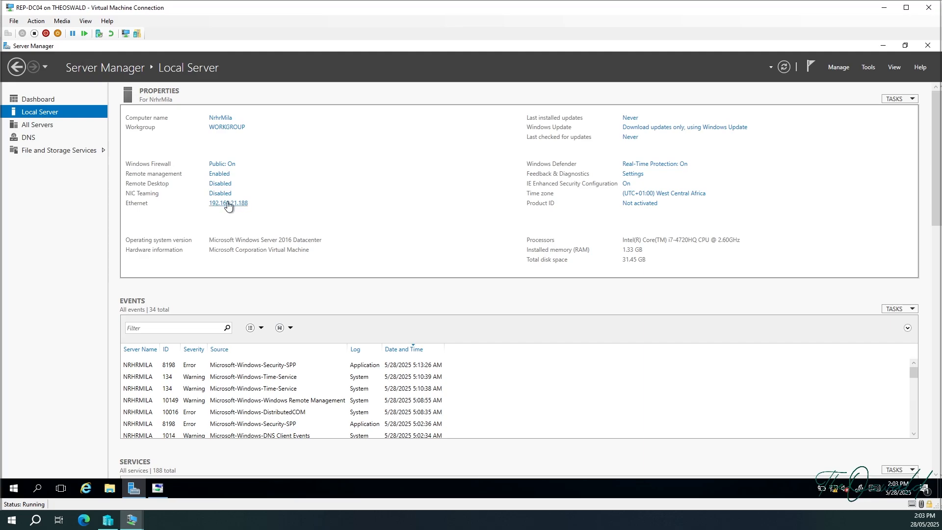
left_click(16, 487)
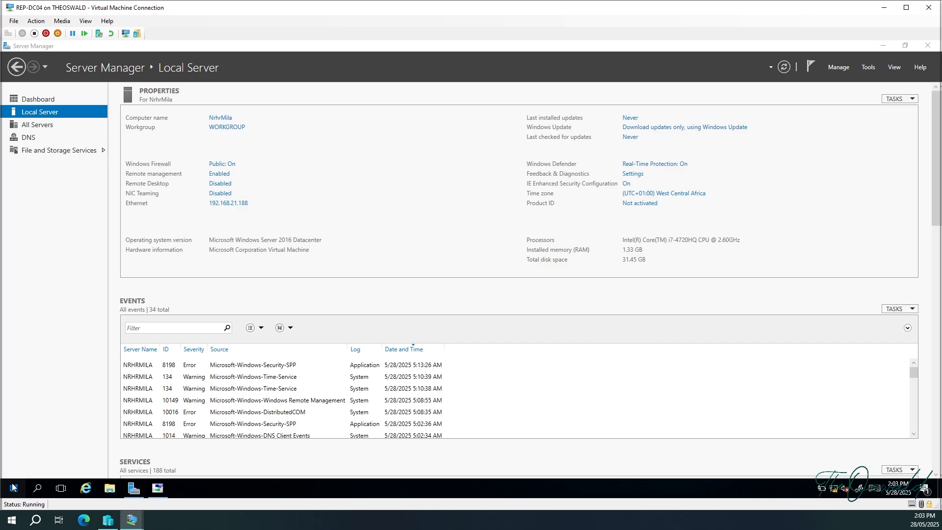
In PowerShell, ping 192.168.21.185 and get 4/4 replies with 0% loss, then minimize it.
left_click(16, 487)
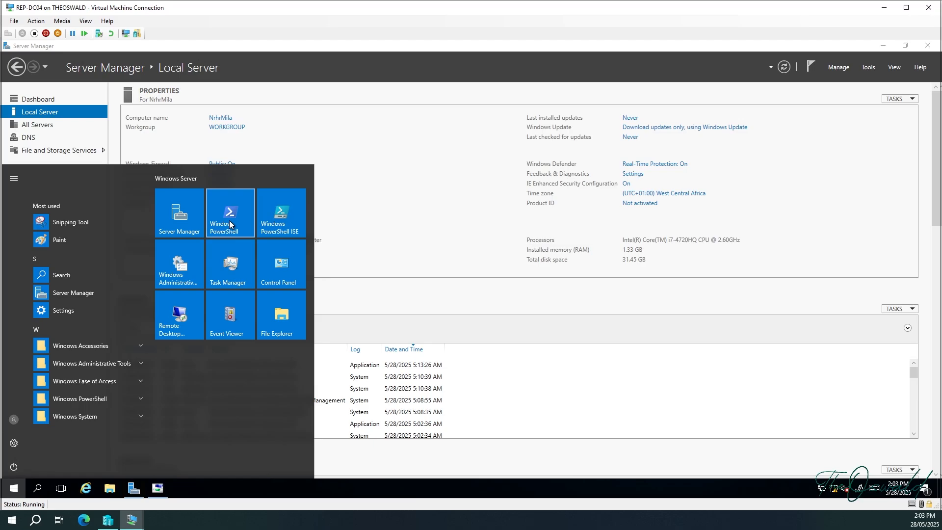
left_click(237, 221)
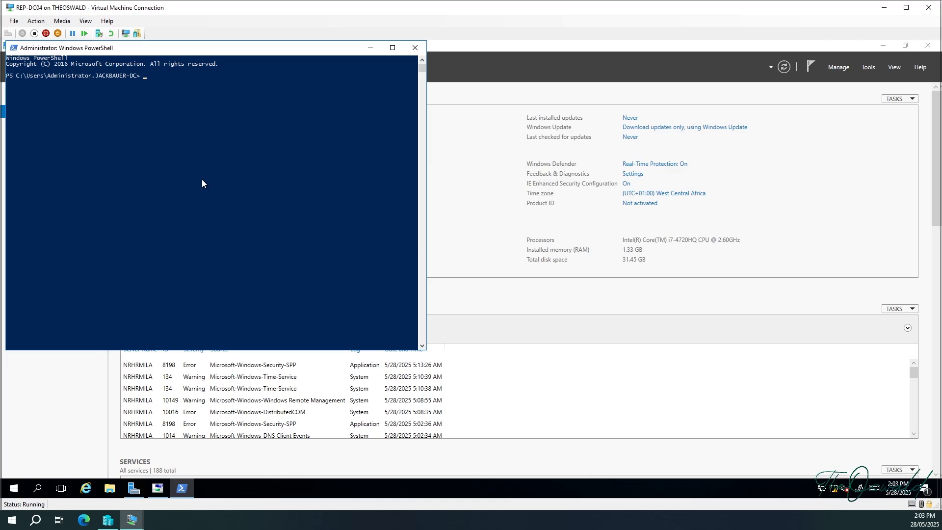
type("ping 192.168.21.185")
key("Return")
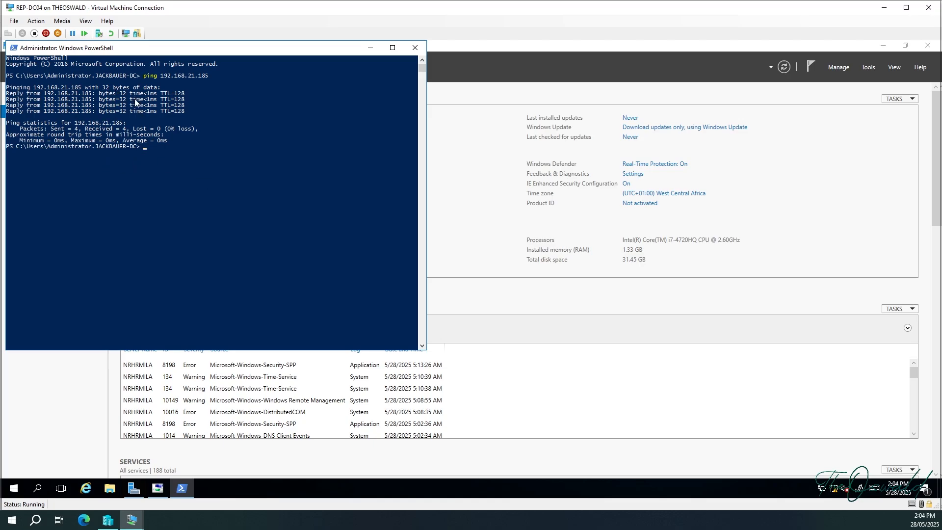
left_click(369, 48)
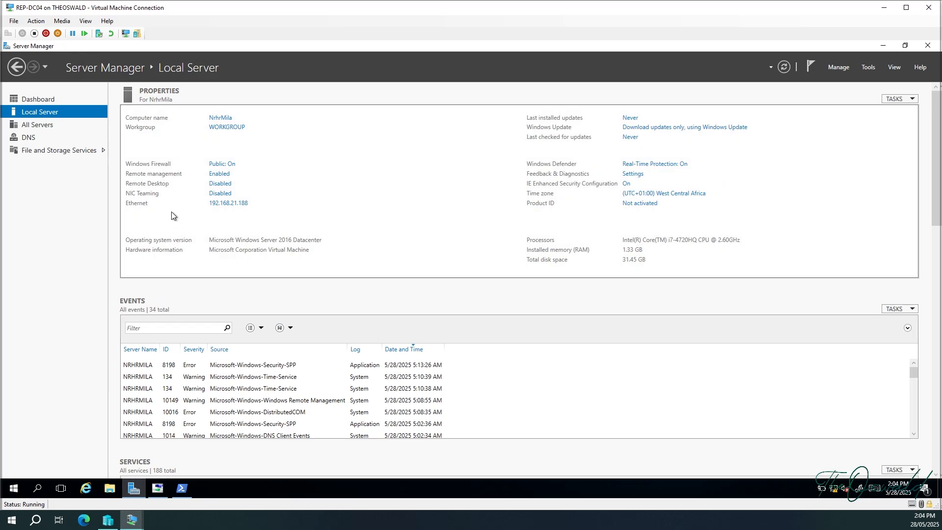
Show REP-DC04's Dashboard listing 2 roles (DNS, File and Storage Services) and 1 server.
left_click(44, 97)
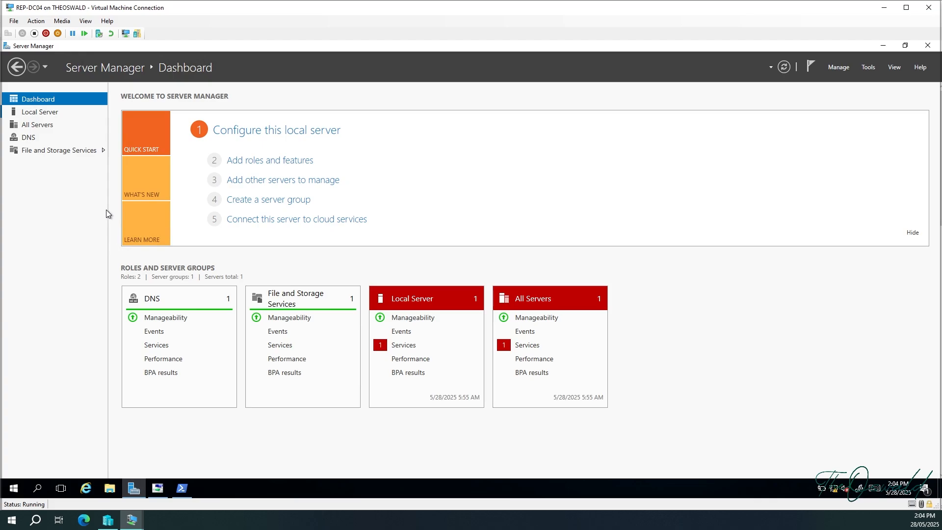
Run Add Roles and Features on this server and select Active Directory Domain Services with its management tools.
left_click(257, 162)
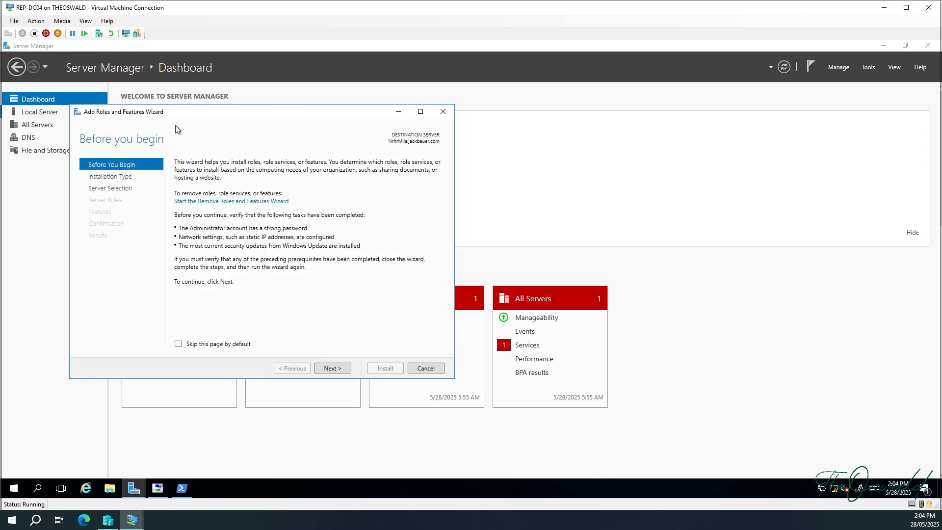
left_click(325, 369)
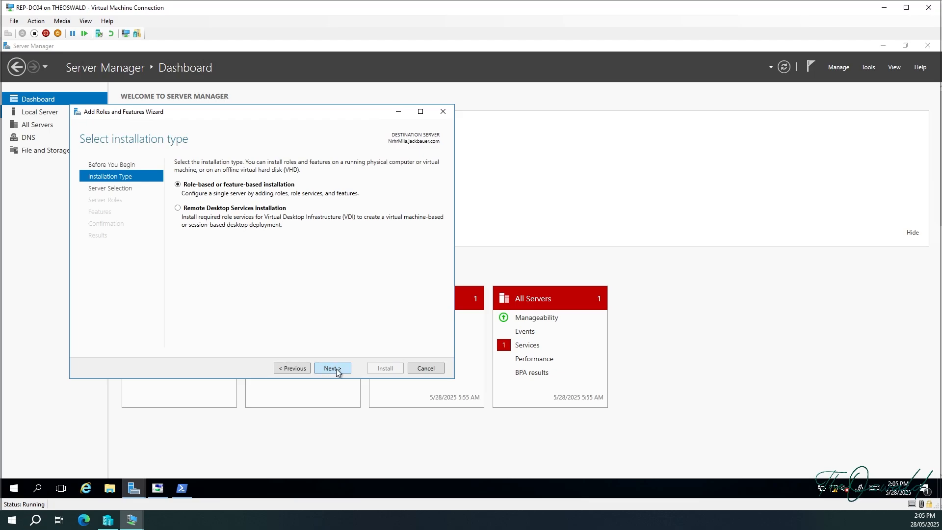
left_click(337, 370)
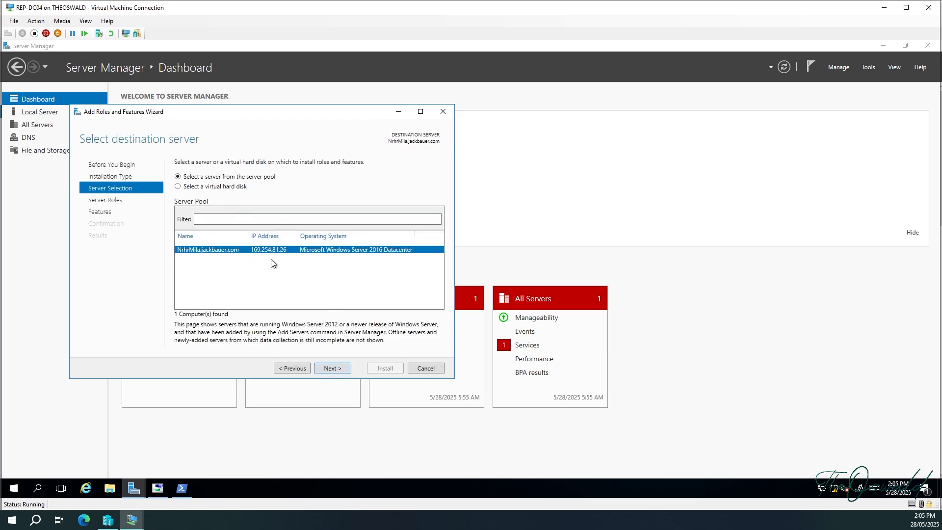
left_click(339, 371)
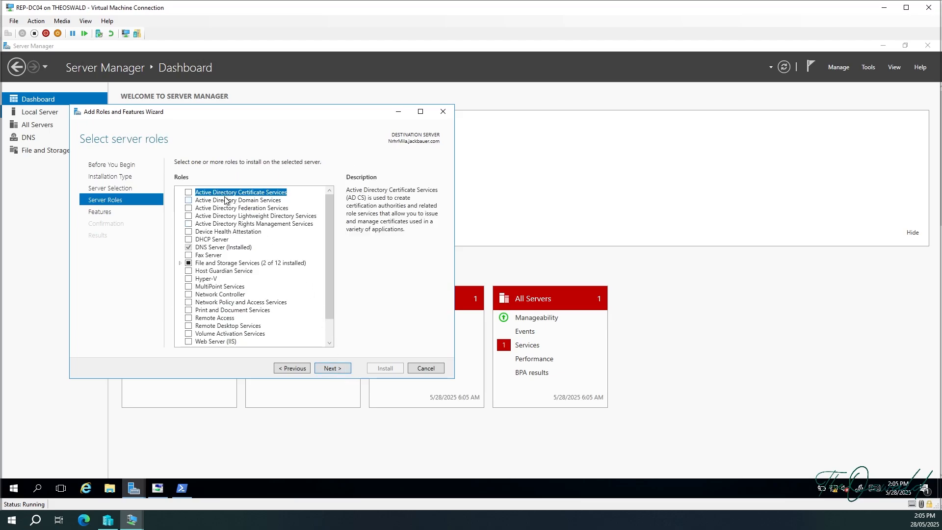
left_click(188, 201)
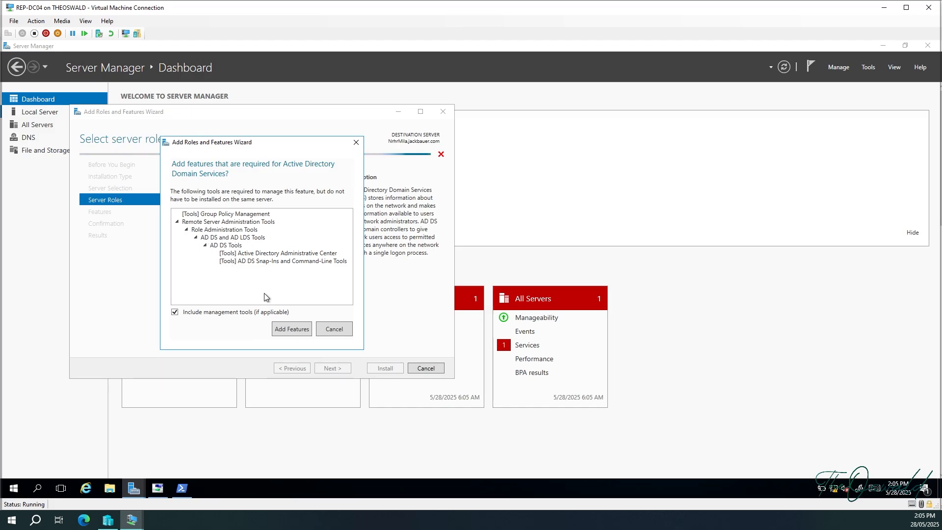
left_click(288, 330)
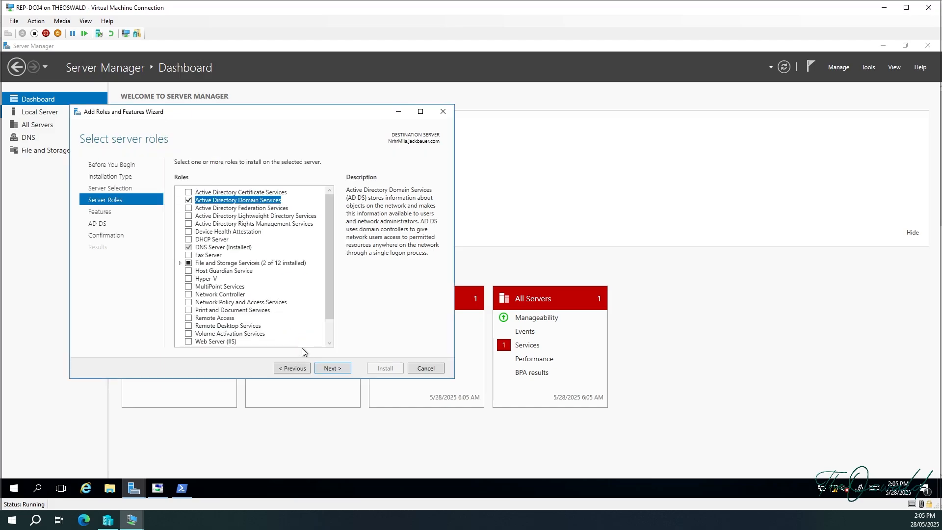
Keep the default features, allow automatic restart, and install the AD DS role.
left_click(330, 368)
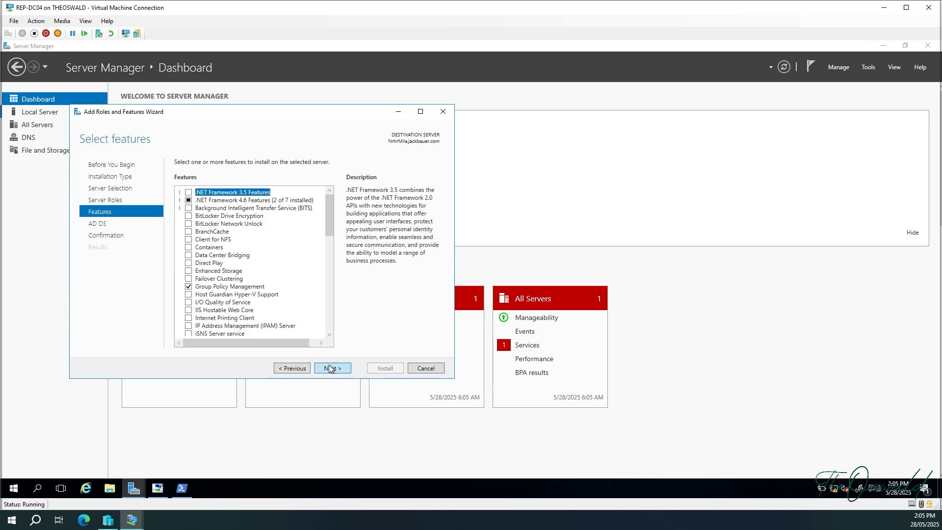
left_click(329, 368)
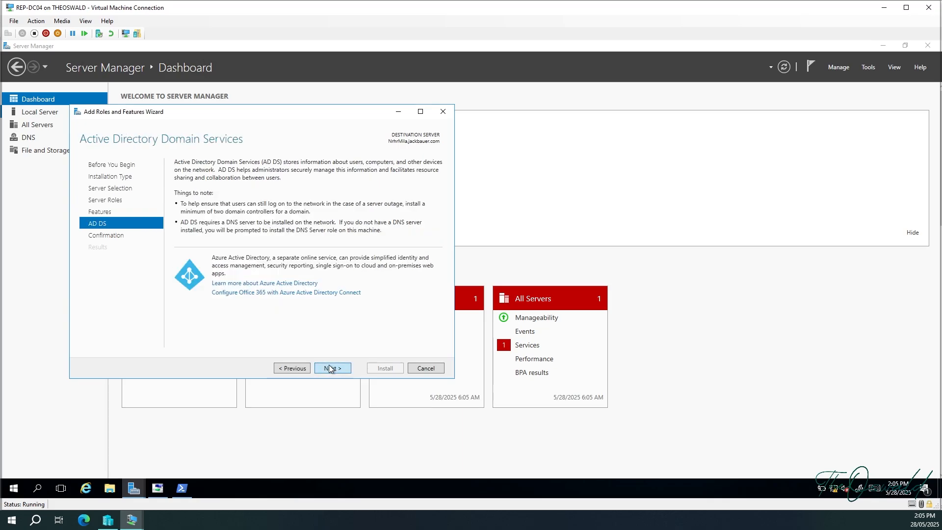
left_click(336, 368)
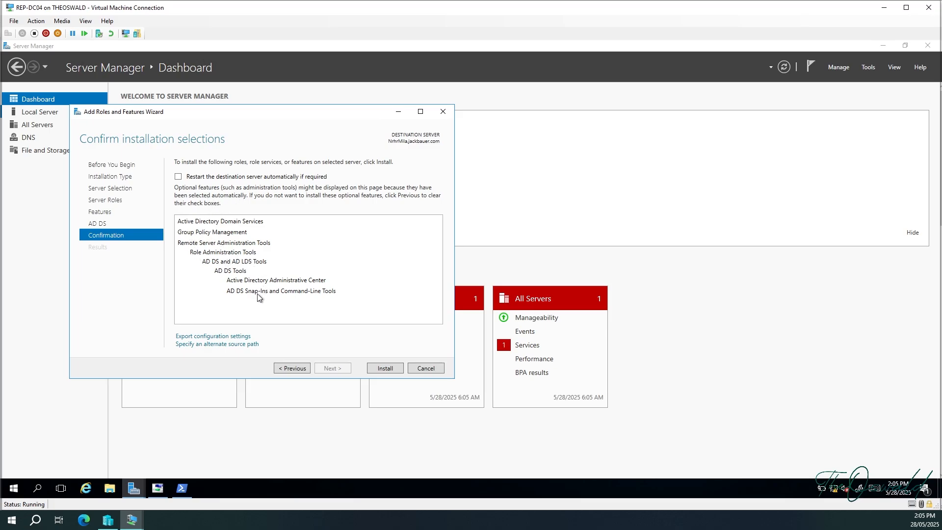
left_click(180, 177)
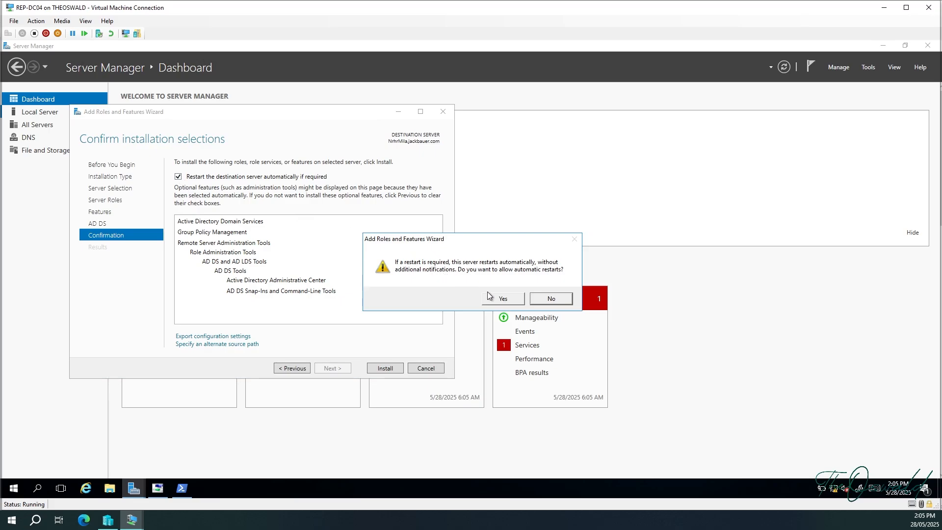
left_click(498, 299)
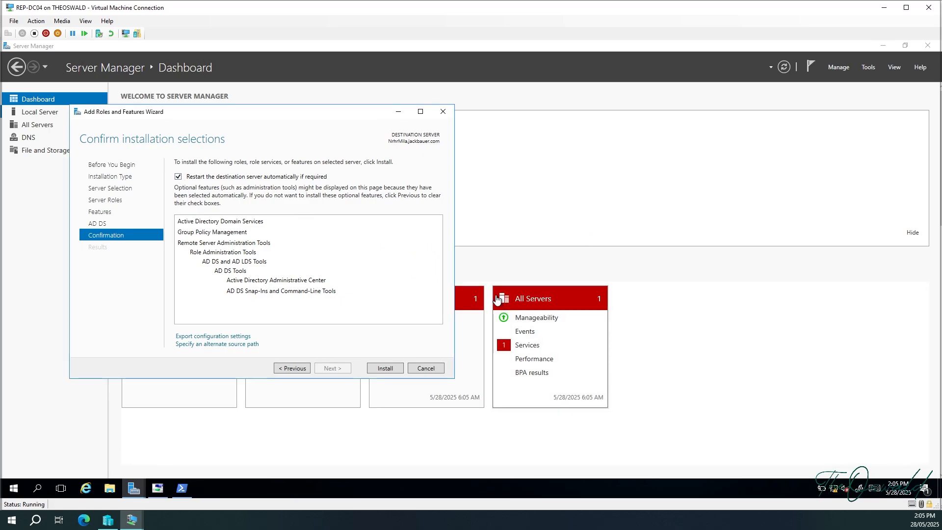
left_click(396, 366)
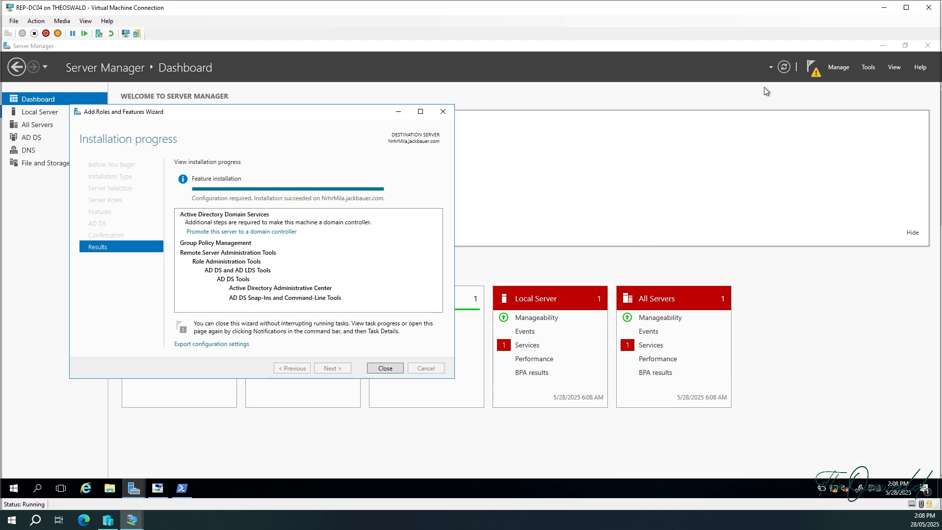
Start 'Promote this server to a domain controller' from Notifications and close the finished roles installer.
left_click(814, 72)
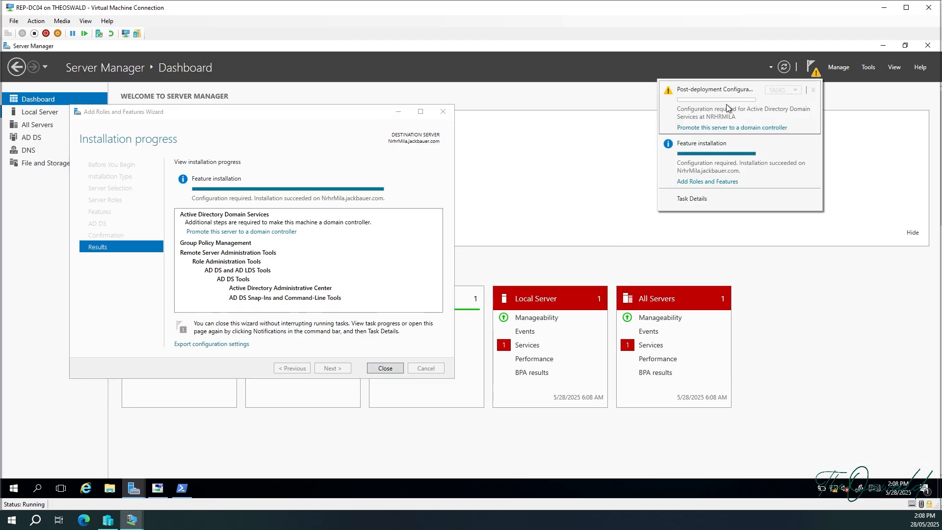
left_click(743, 129)
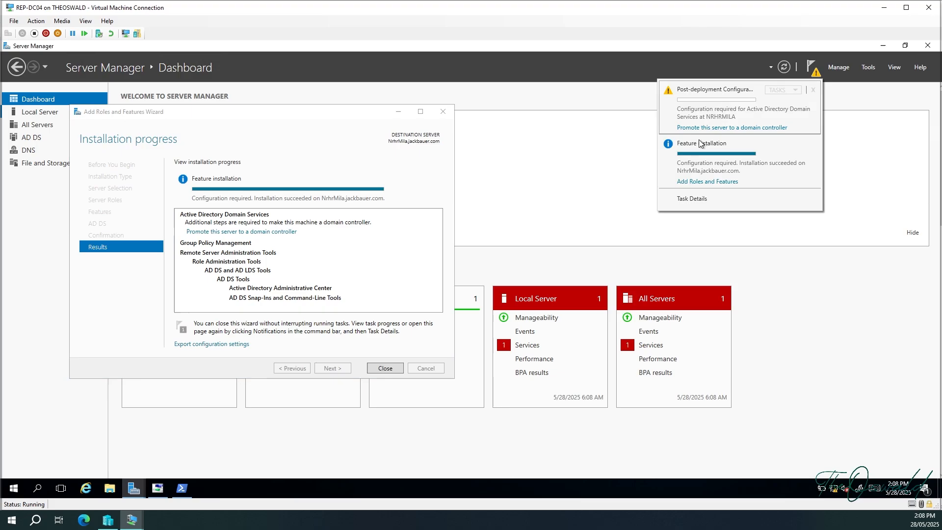
left_click(261, 233)
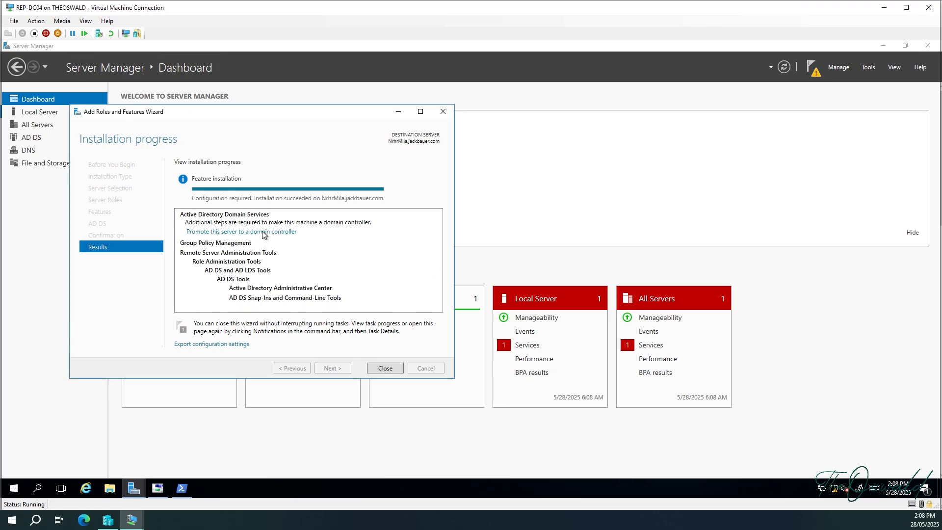
left_click(329, 117)
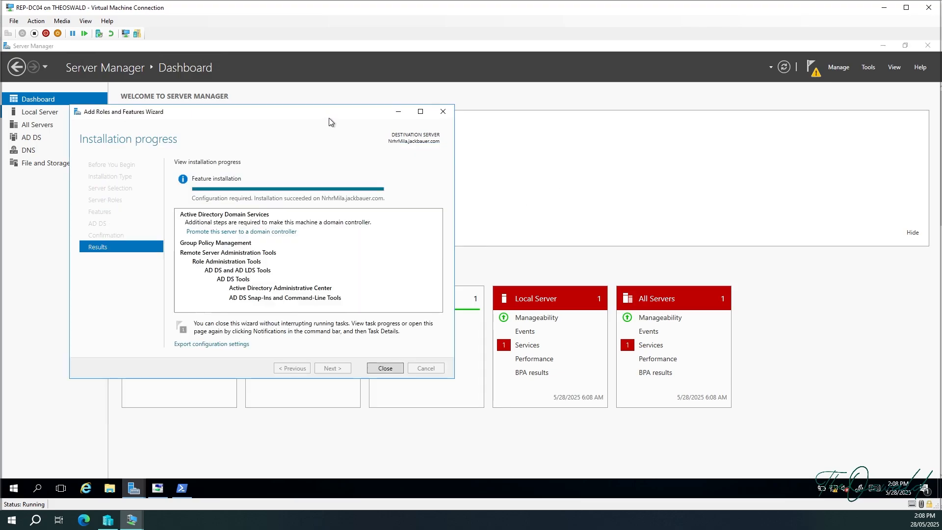
left_click(390, 367)
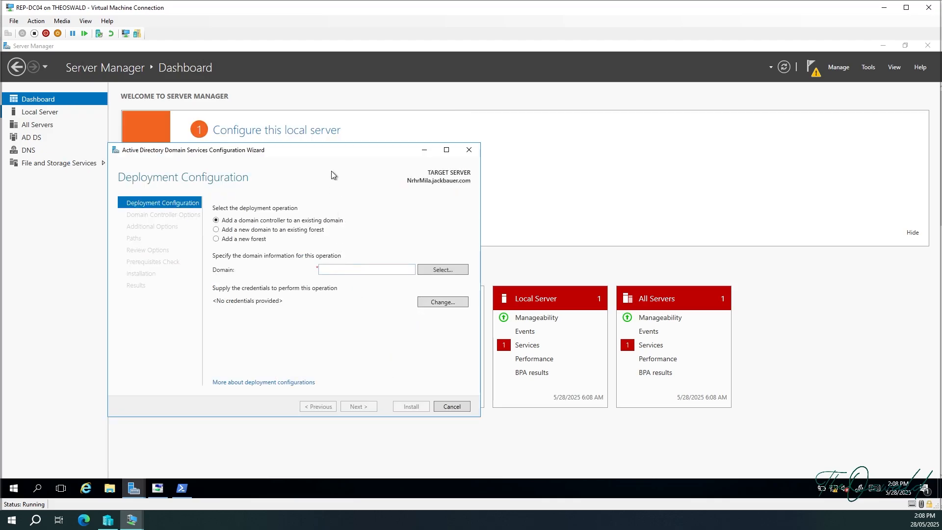
Enter theoswald.com as the existing domain and request the deployment credentials prompt.
left_click_drag(329, 151, 344, 134)
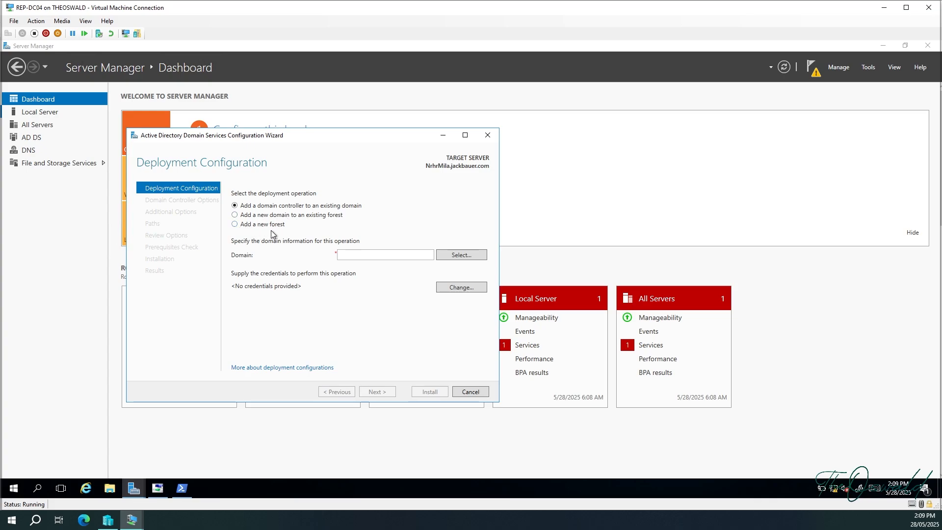
left_click(375, 256)
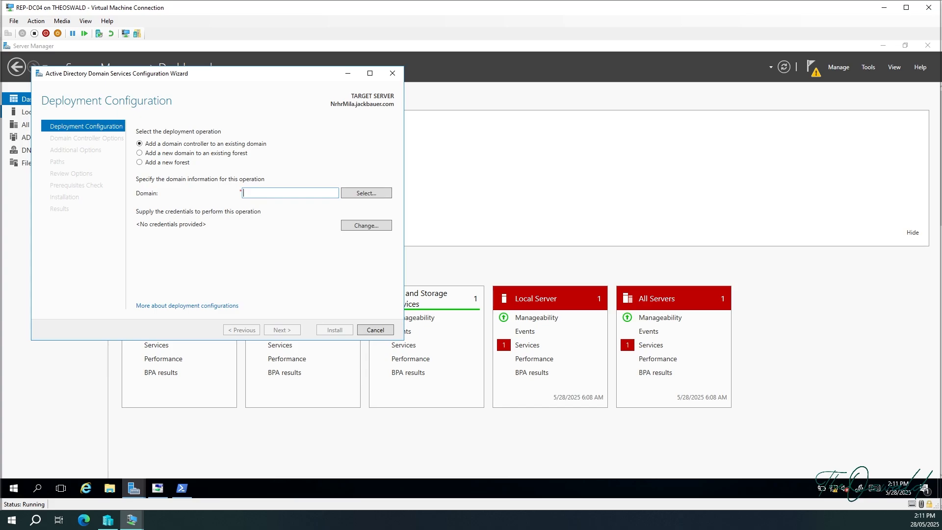
type("theoswald.com")
left_click(367, 193)
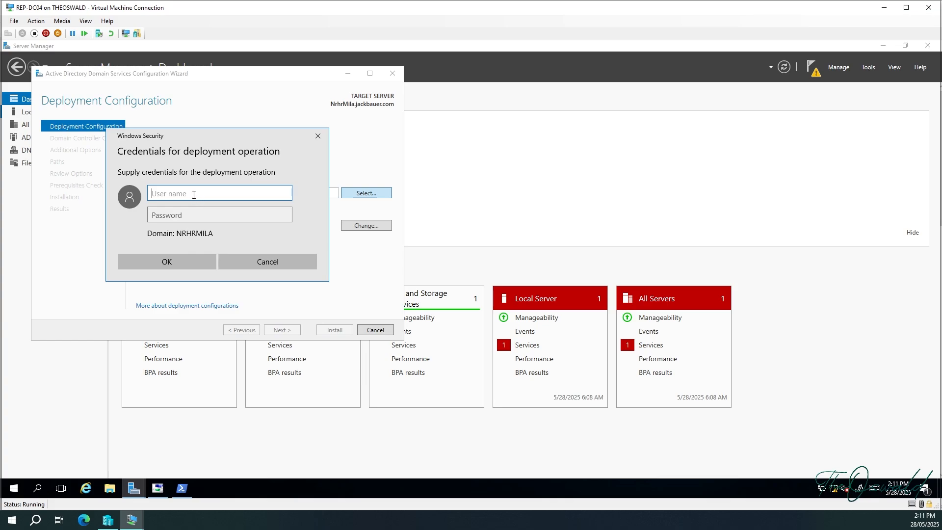
Supply the domain administrator's user name and password for the deployment.
type("theoswald\\adminstrator")
left_click(213, 214)
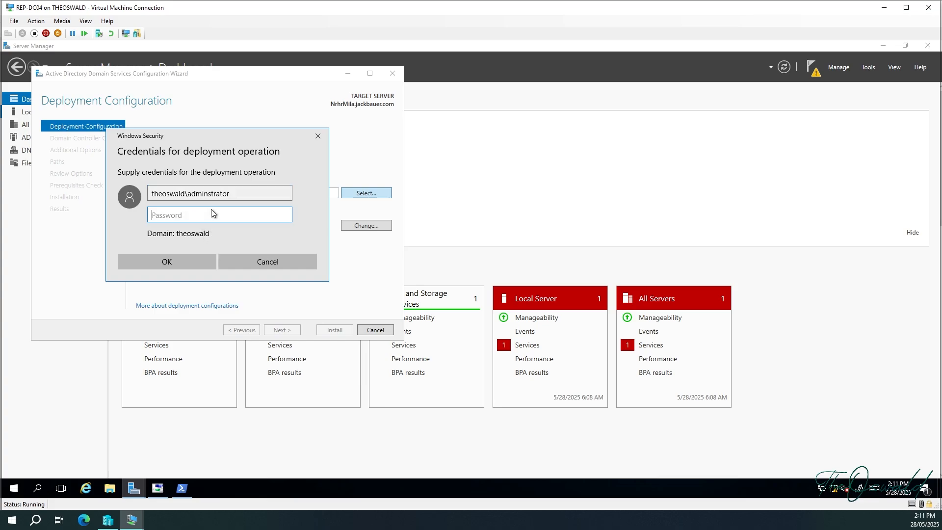
type("••••••••••••")
left_click(196, 257)
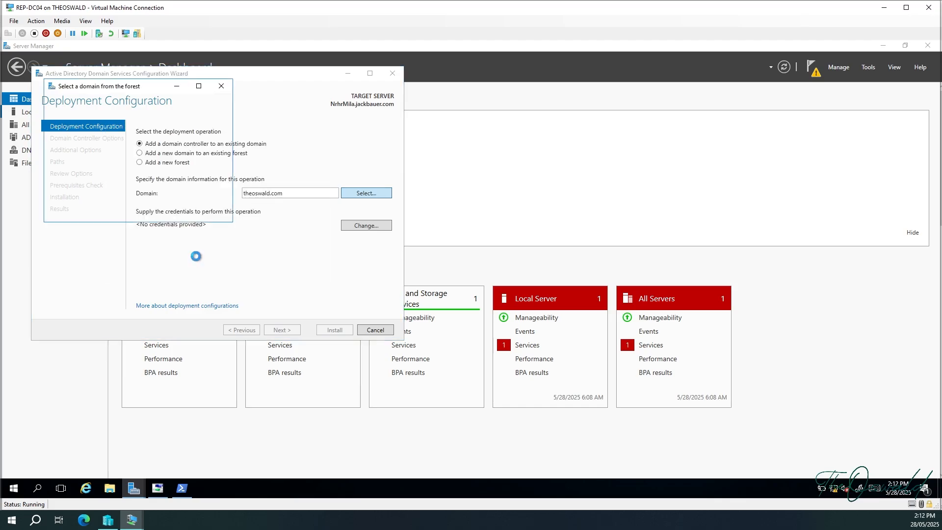
Choose theoswald.com from the forest's domains and confirm it.
left_click(83, 126)
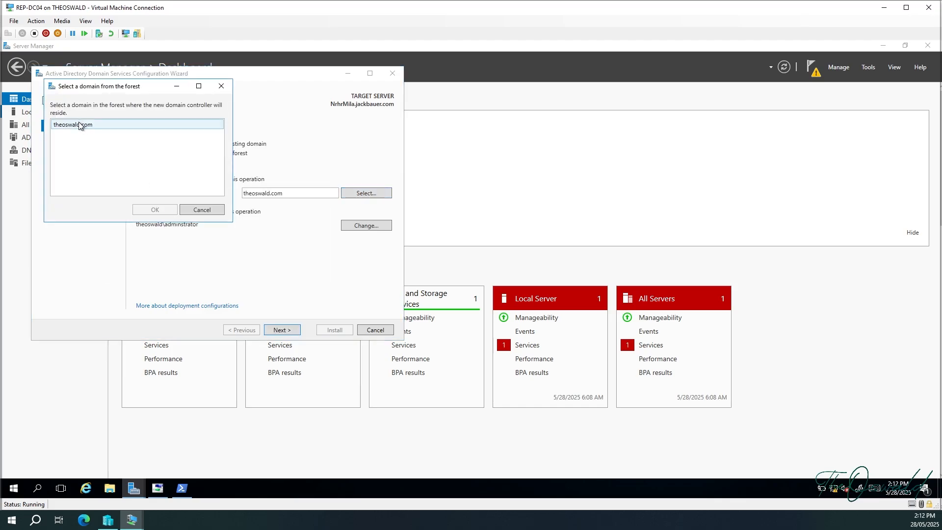
left_click(80, 125)
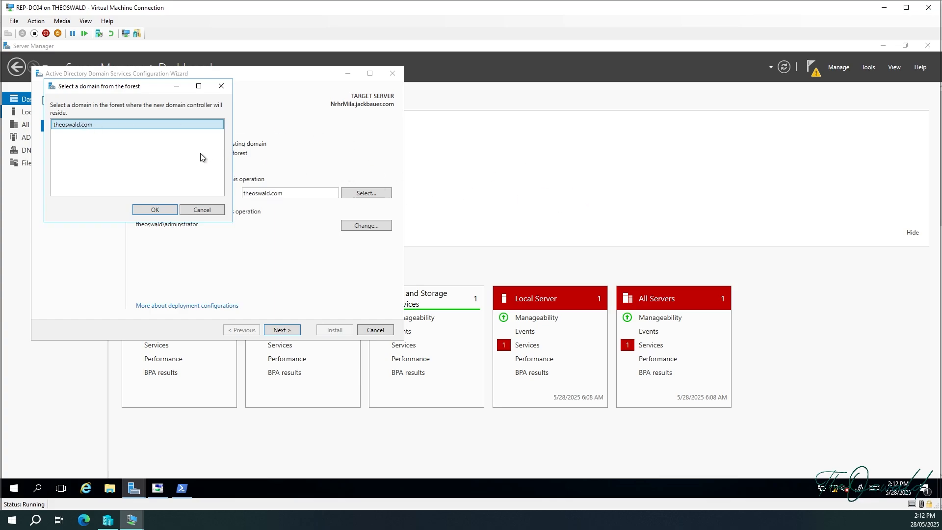
left_click(155, 210)
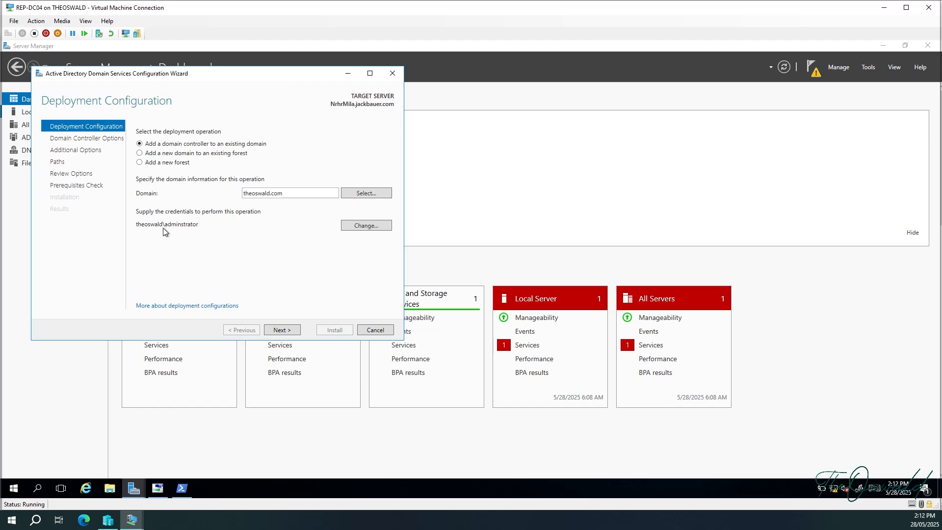
Keep Default-First-Site-Name as the site and set and confirm the DSRM password.
left_click(291, 334)
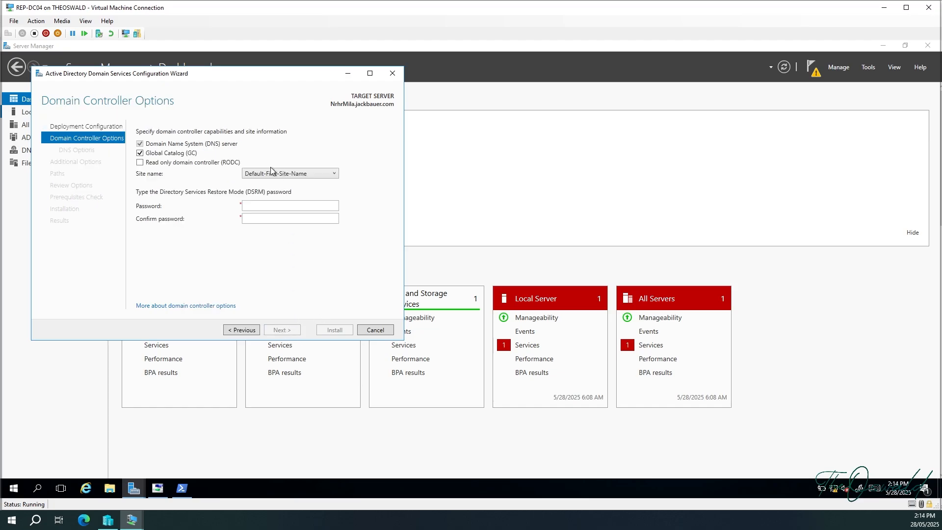
left_click(307, 174)
left_click(308, 185)
left_click(252, 205)
type("P@ssw0rd1234")
key("Tab")
type("P@ssw0rd1234")
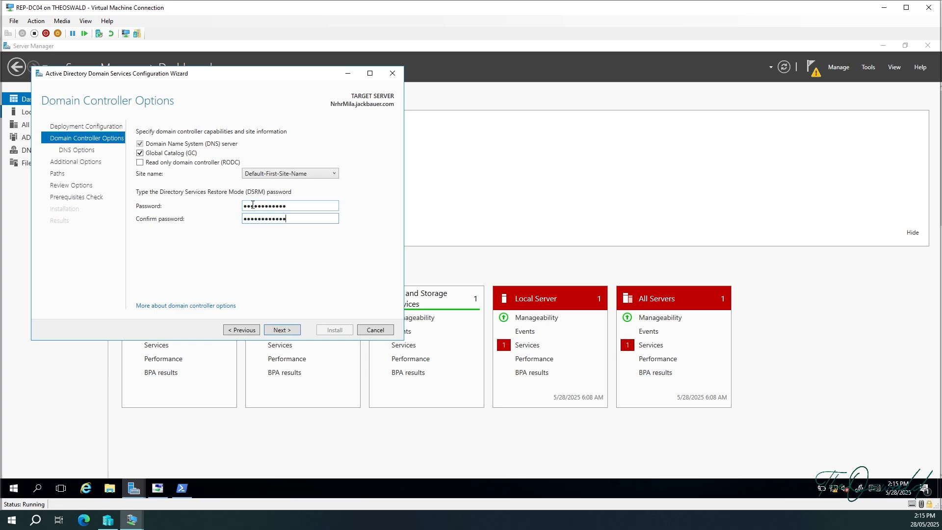
left_click(280, 330)
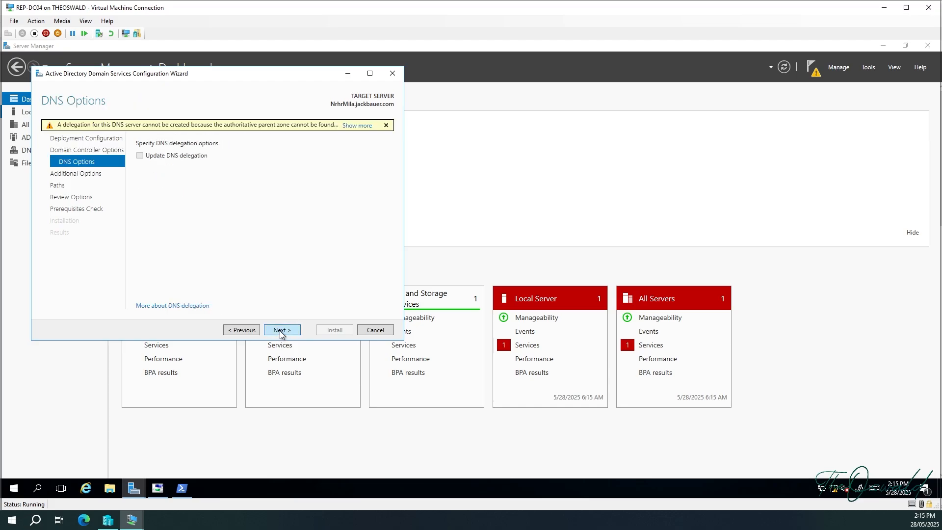
Skip DNS options and set THEOSWALD-DC1.theoswald.com as the replication source.
left_click(280, 331)
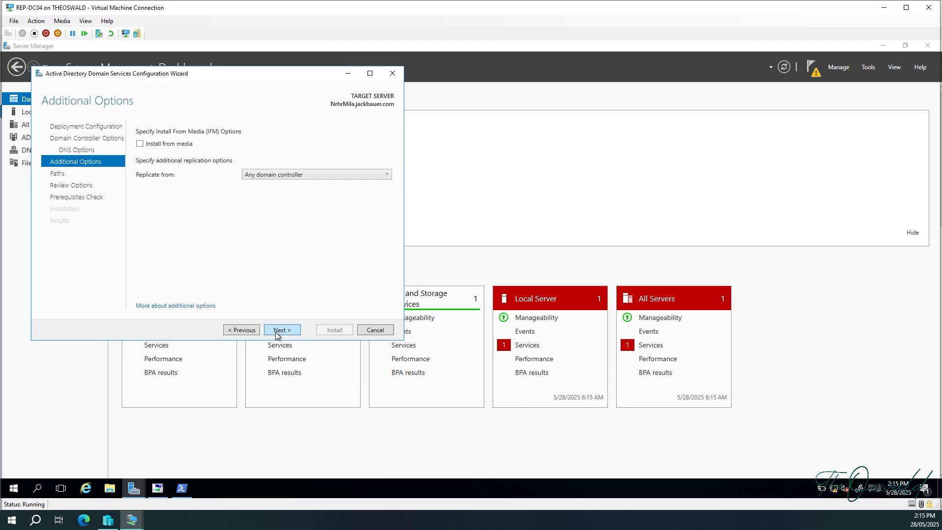
left_click(295, 175)
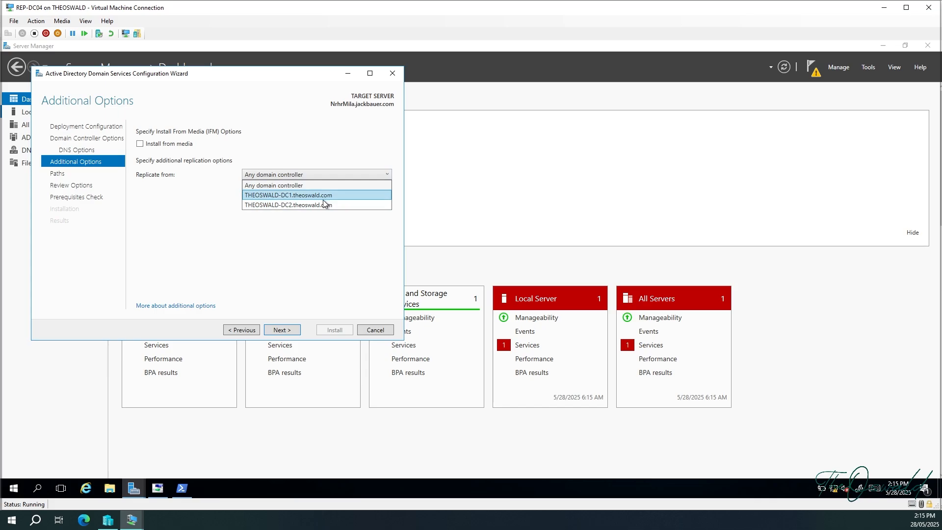
left_click(297, 195)
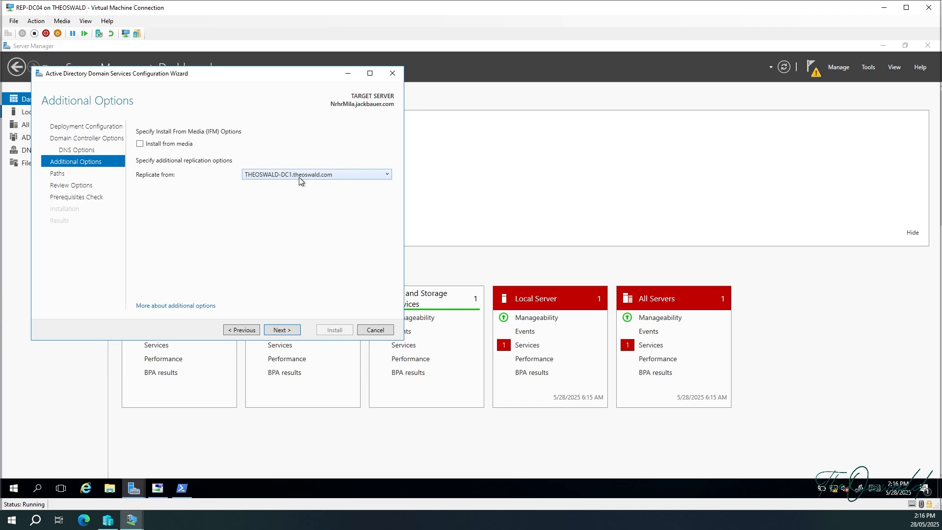
left_click(299, 175)
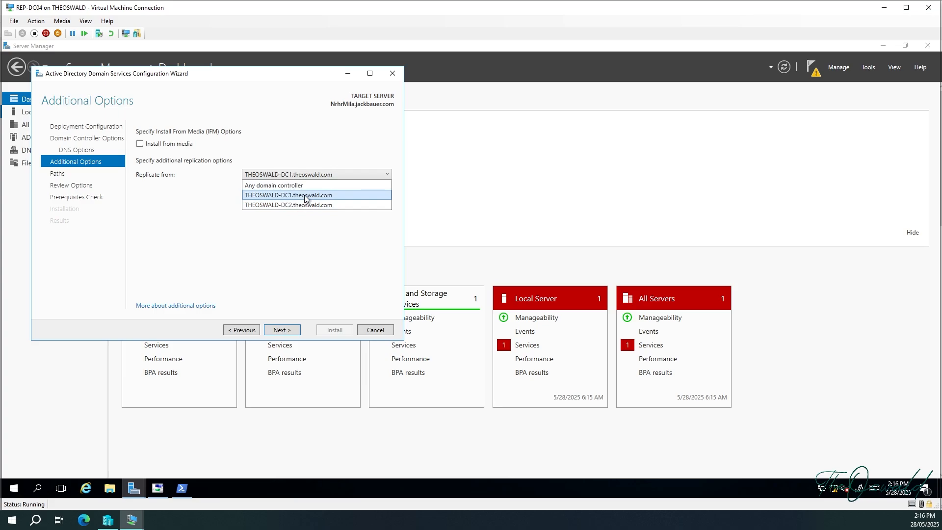
left_click(305, 195)
left_click(291, 329)
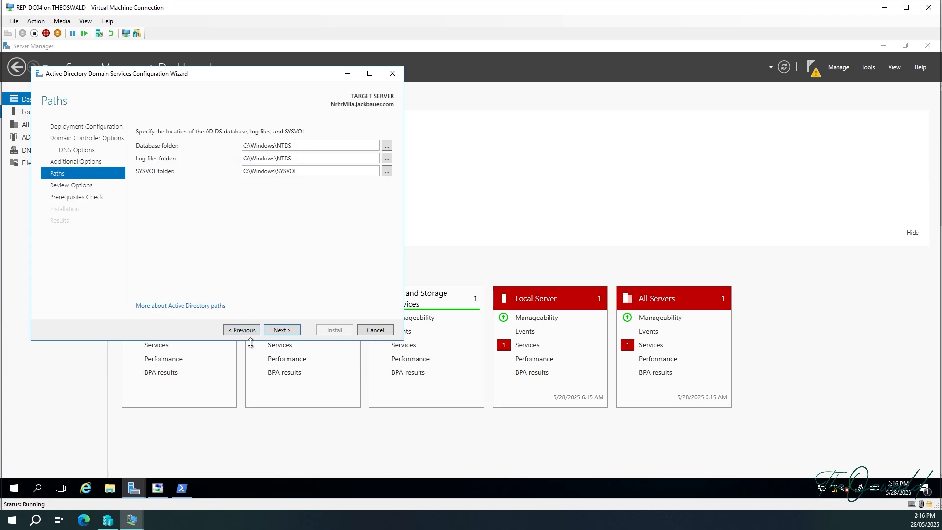
Accept the default NTDS and SYSVOL paths, review options, and run the prerequisites check.
left_click(277, 333)
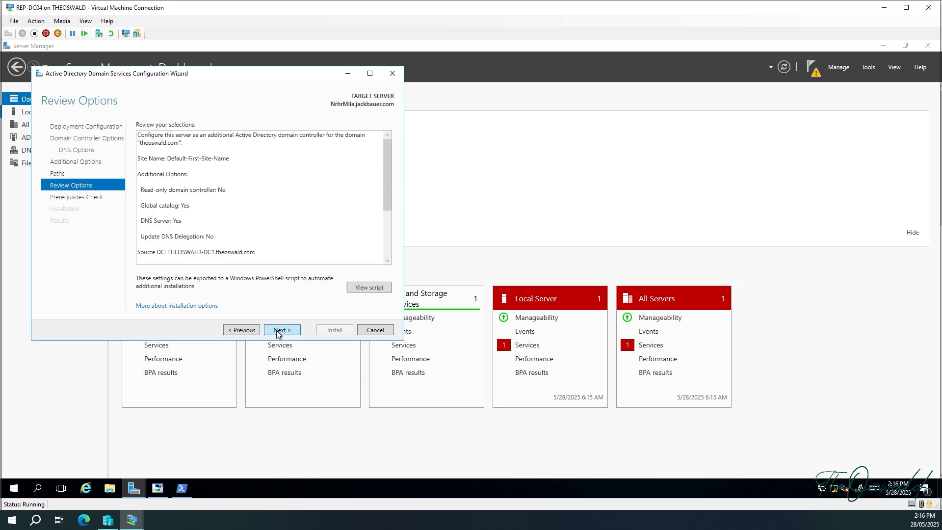
scroll(260, 228, "down", 2)
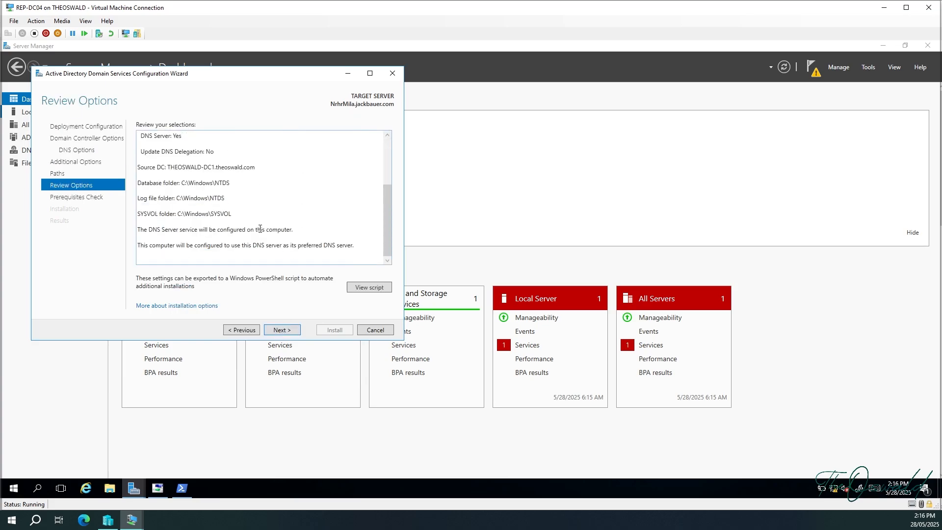
scroll(259, 230, "up", 2)
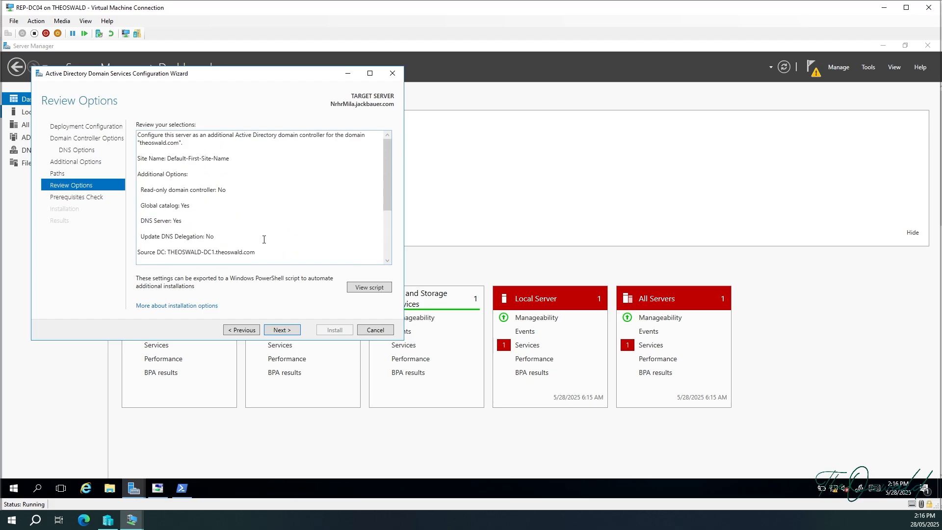
left_click(288, 330)
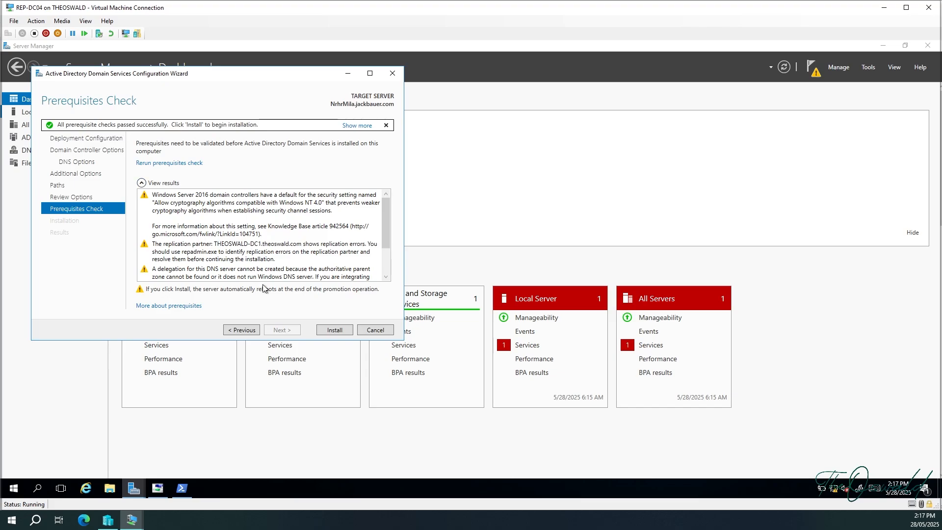
scroll(281, 258, "down", 1)
scroll(281, 259, "down", 1)
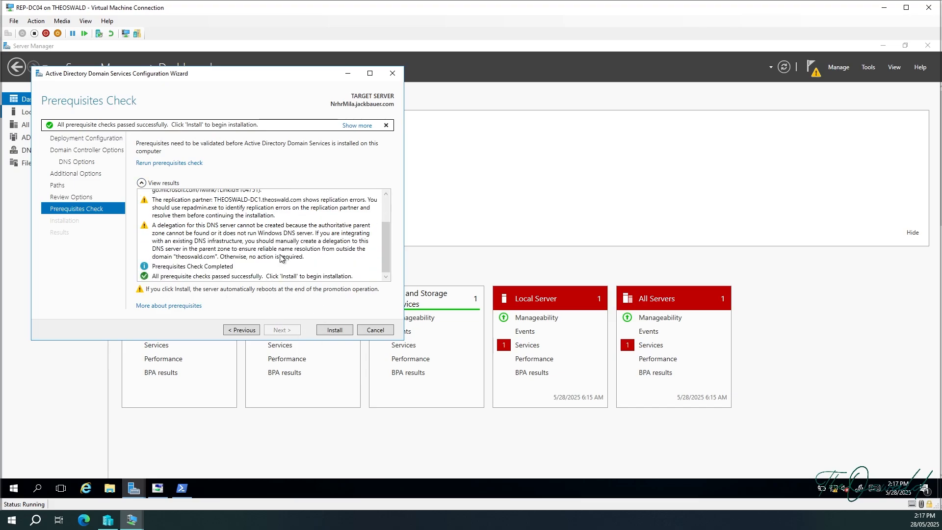
scroll(281, 258, "up", 2)
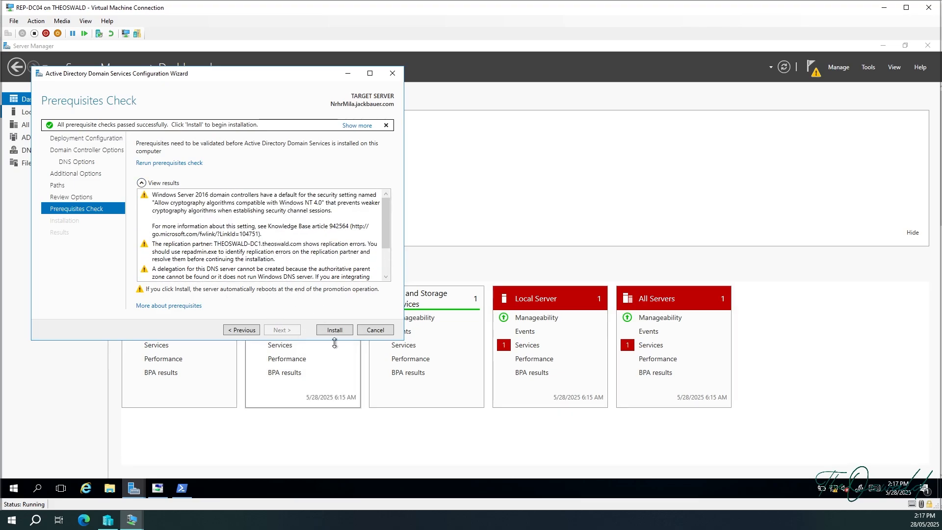
Install the domain controller, dismiss the sign-out notice, and begin entering the administrator user name after reboot.
left_click(340, 328)
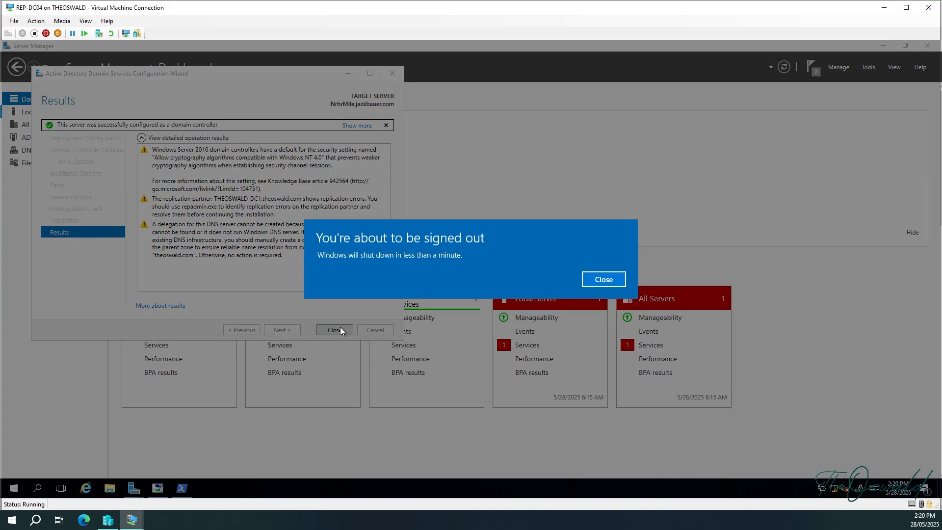
left_click(610, 279)
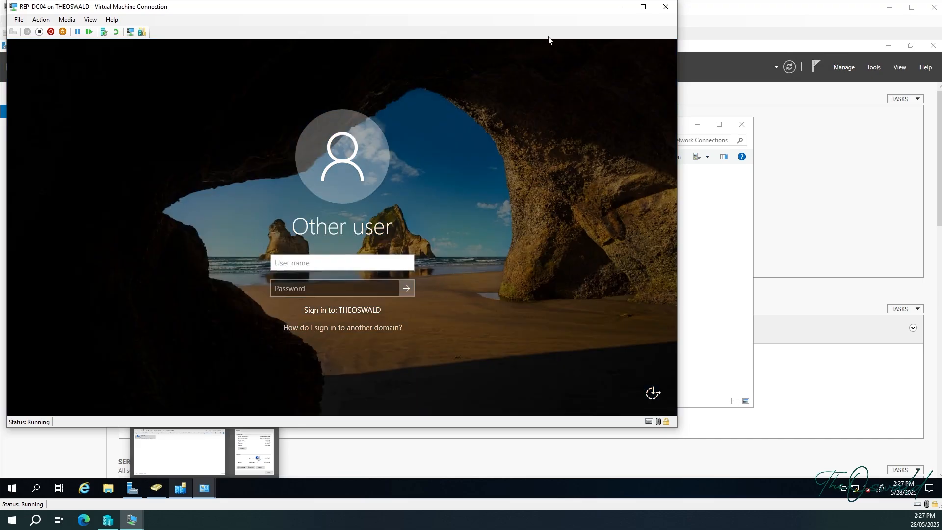
left_click_drag(551, 10, 637, 33)
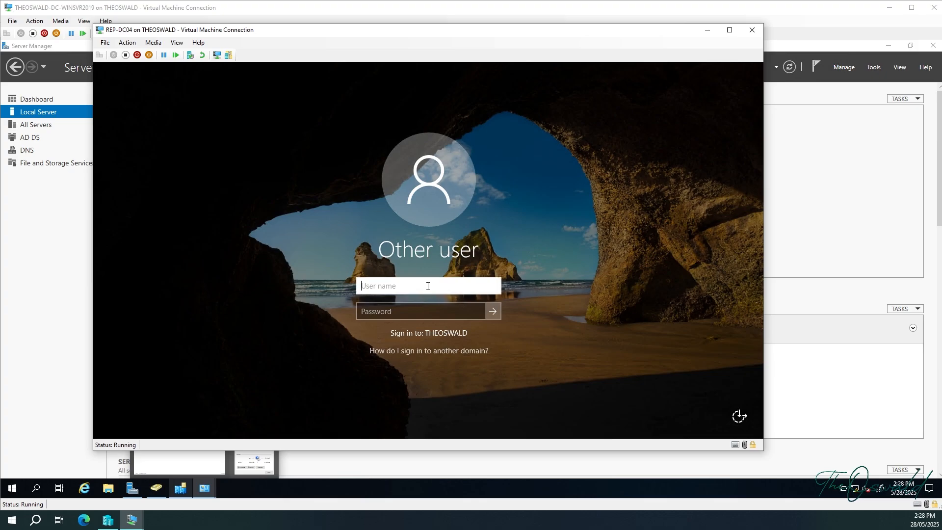
type("Adminstrator")
Sign in to REP-DC04, correcting the misspelled user name to Administrator and re-entering the password.
key("Tab")
type("*********")
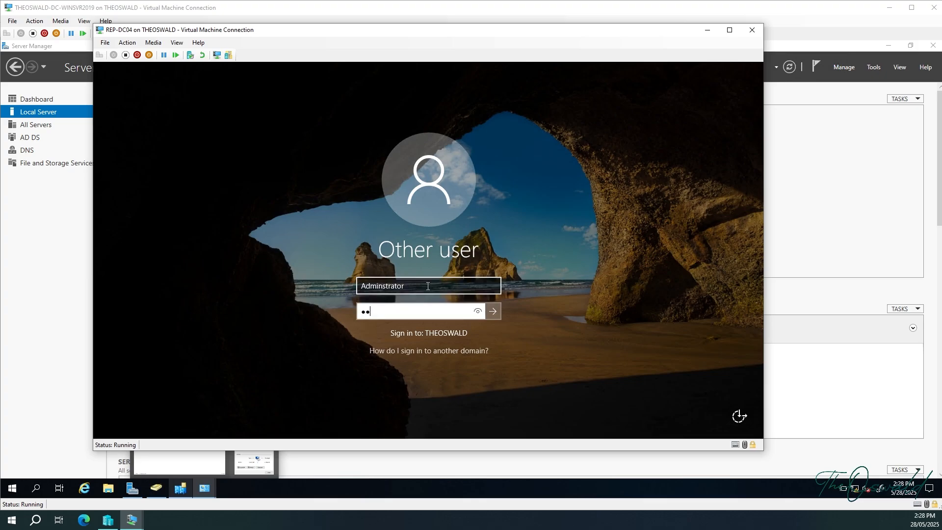
type("***")
left_click(493, 316)
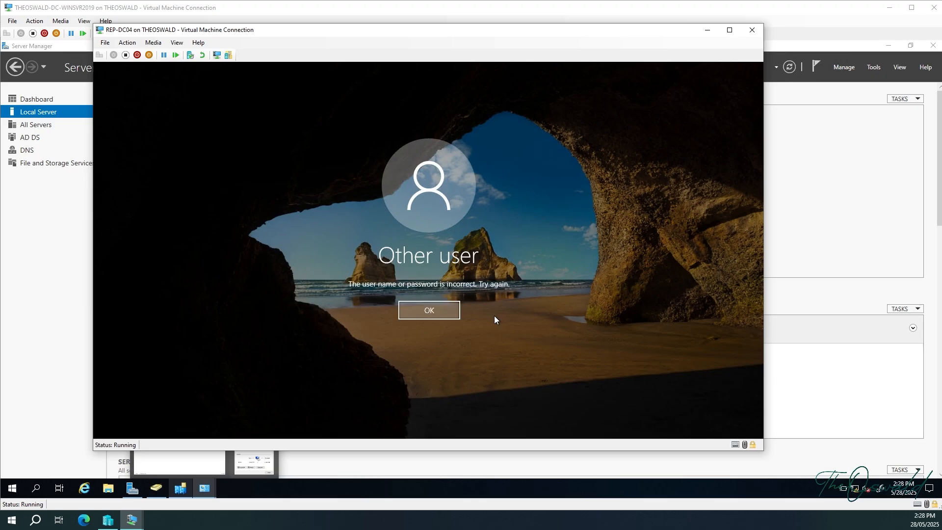
key("Return")
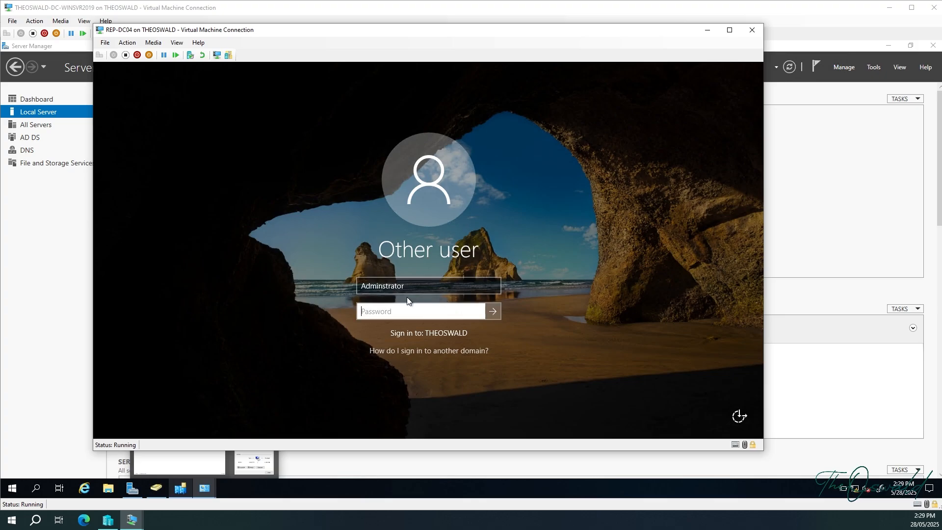
left_click(383, 289)
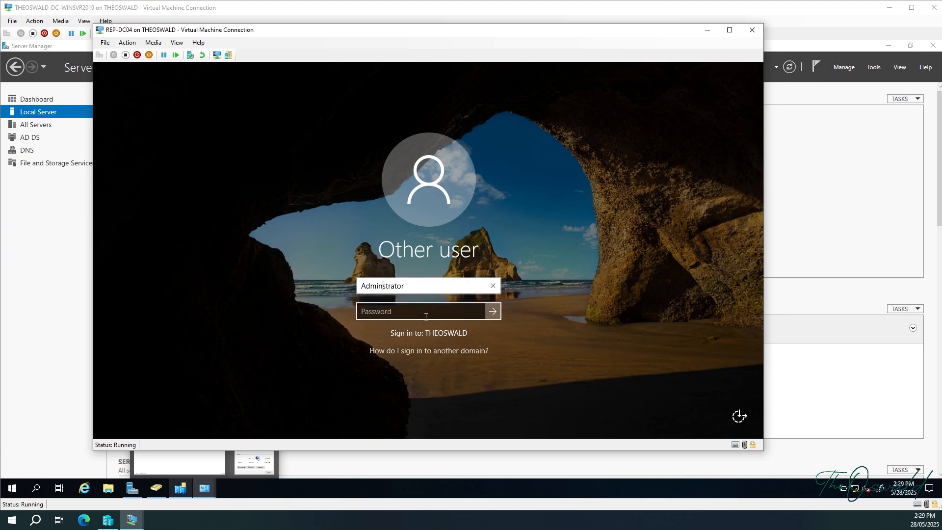
type("i")
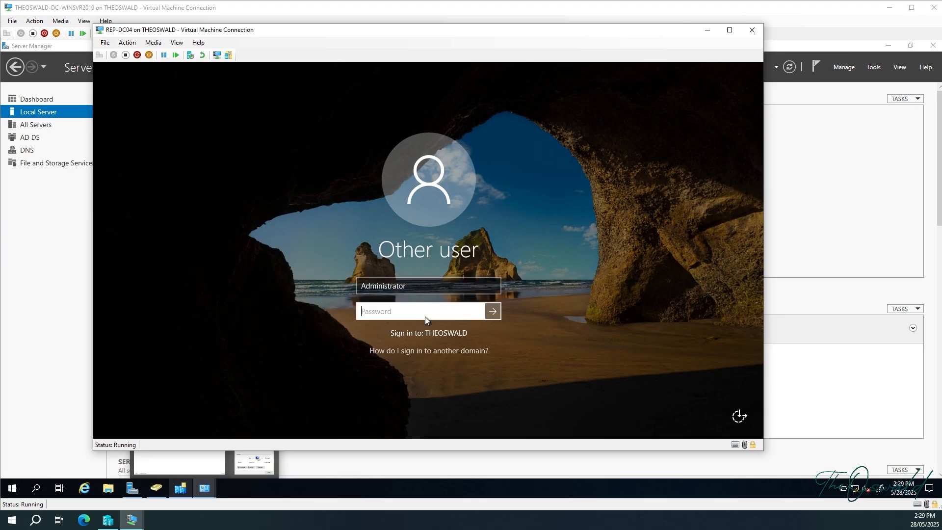
type("***")
left_click(492, 312)
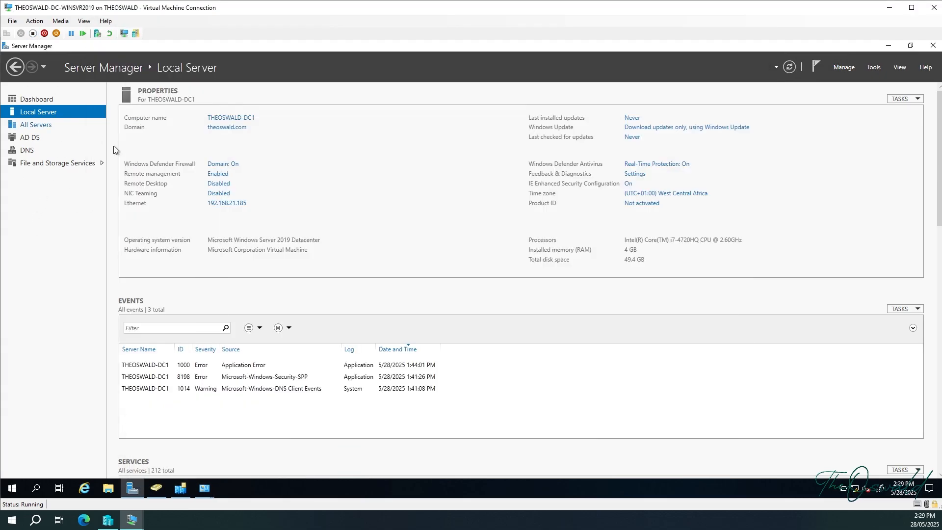
Refresh the Domain Controllers container to reveal NRHRMILA beside THEOSWALD-DC1 and THEOSWALD-DC2.
left_click(163, 494)
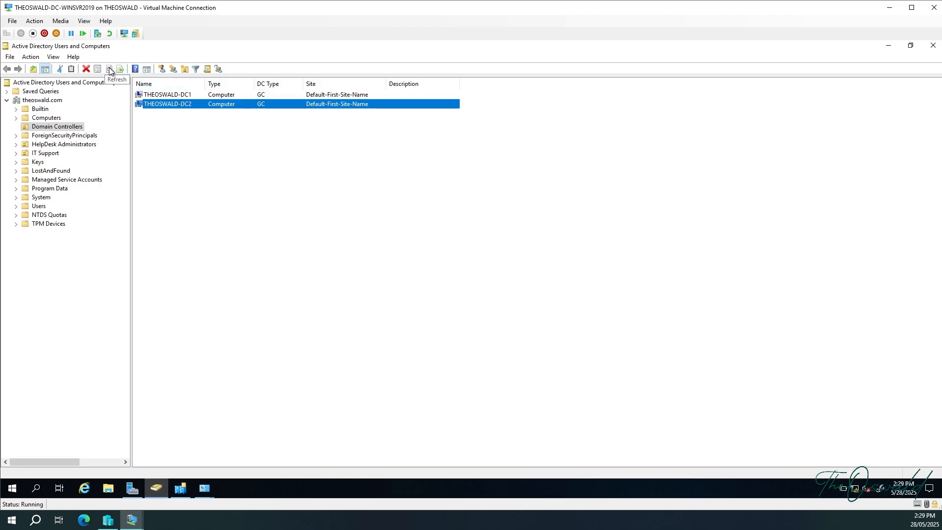
left_click(60, 118)
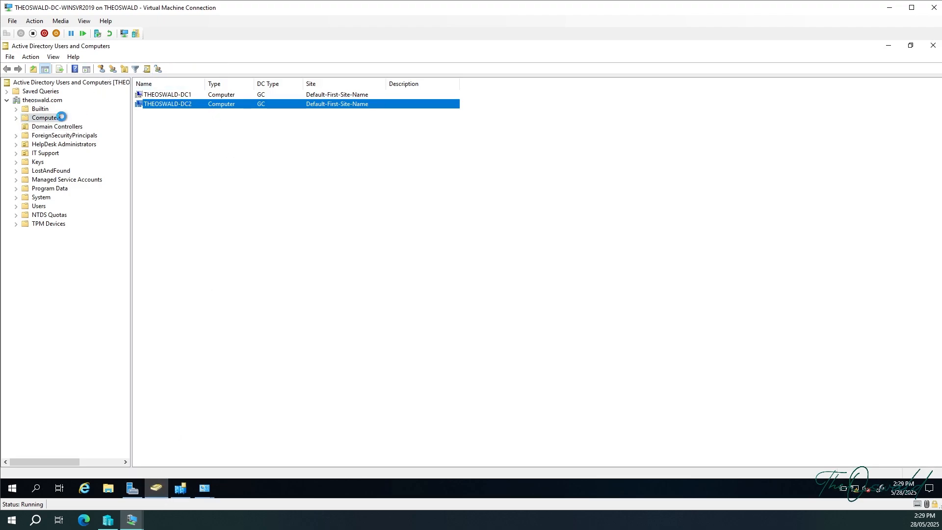
left_click(58, 127)
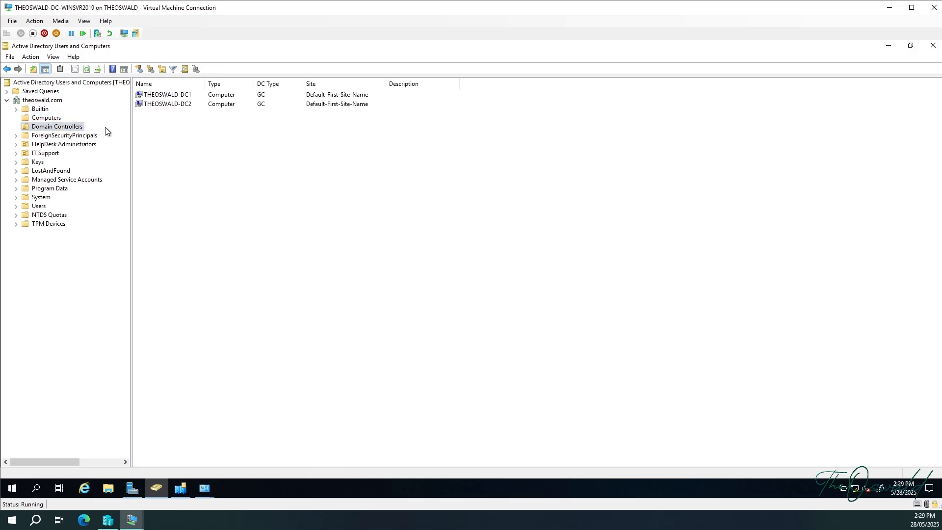
left_click(87, 69)
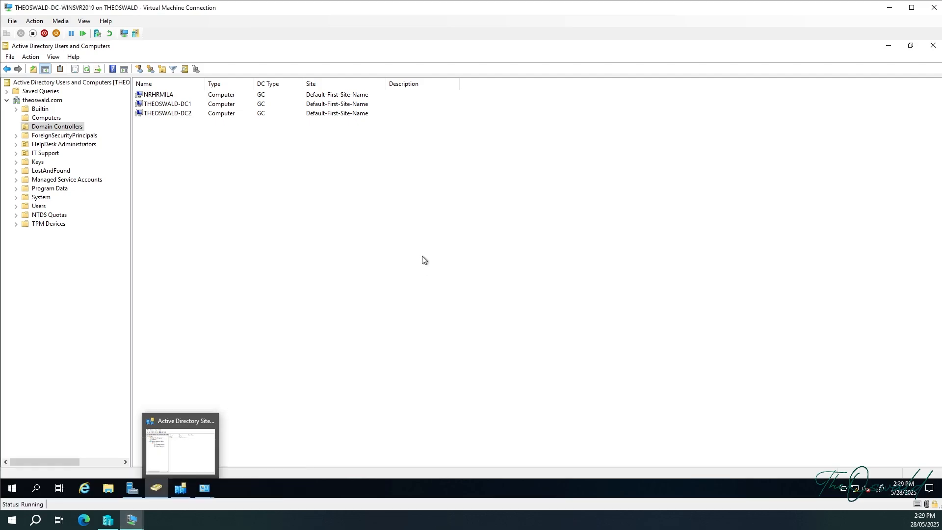
Refresh Sites and Services and expand Default-First-Site-Name > Servers to find NRHRMILA, then return to ADUC.
left_click(180, 488)
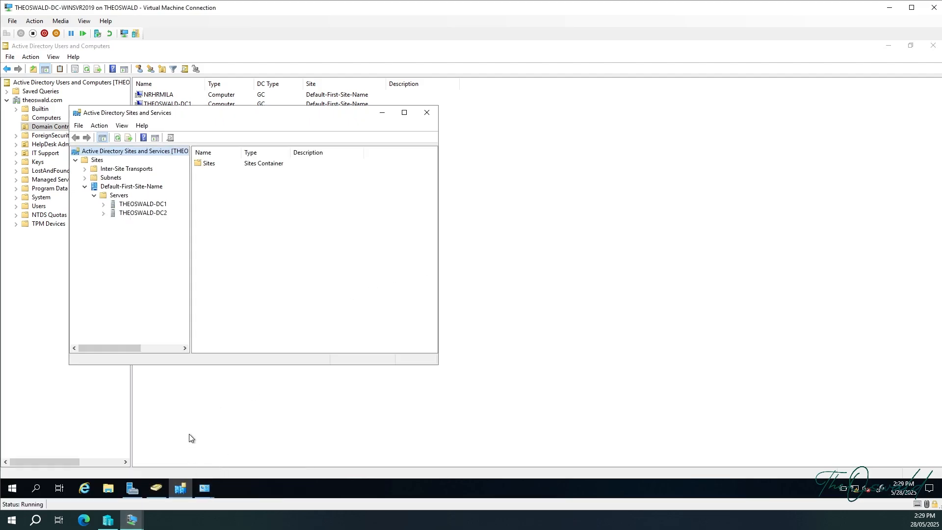
left_click(121, 138)
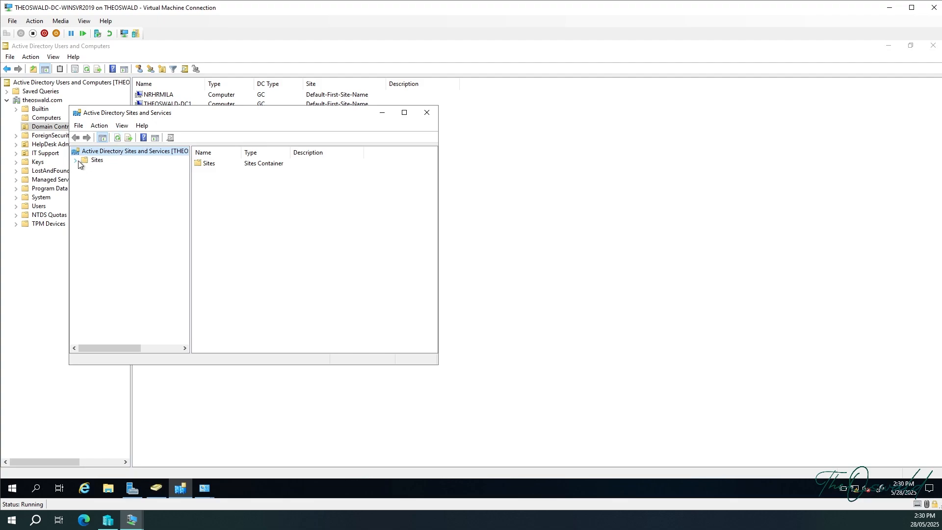
left_click(77, 161)
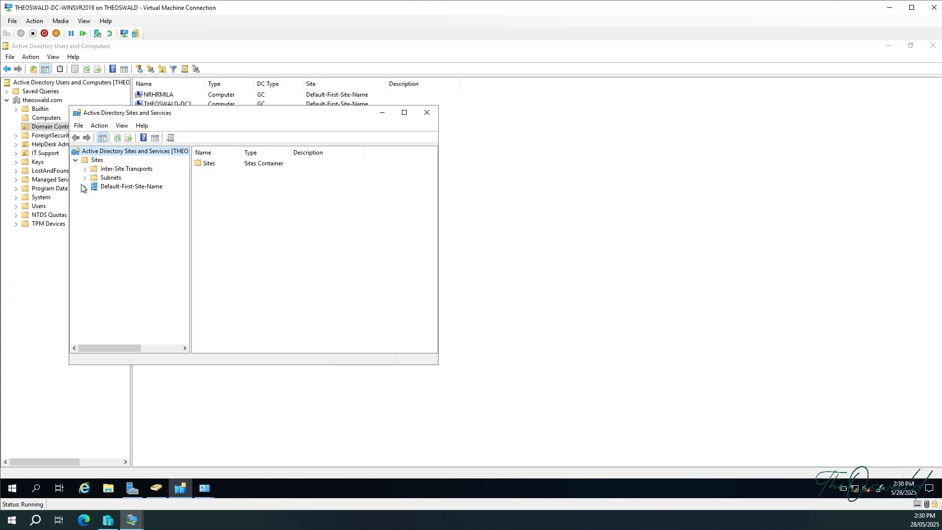
left_click(84, 187)
left_click(93, 197)
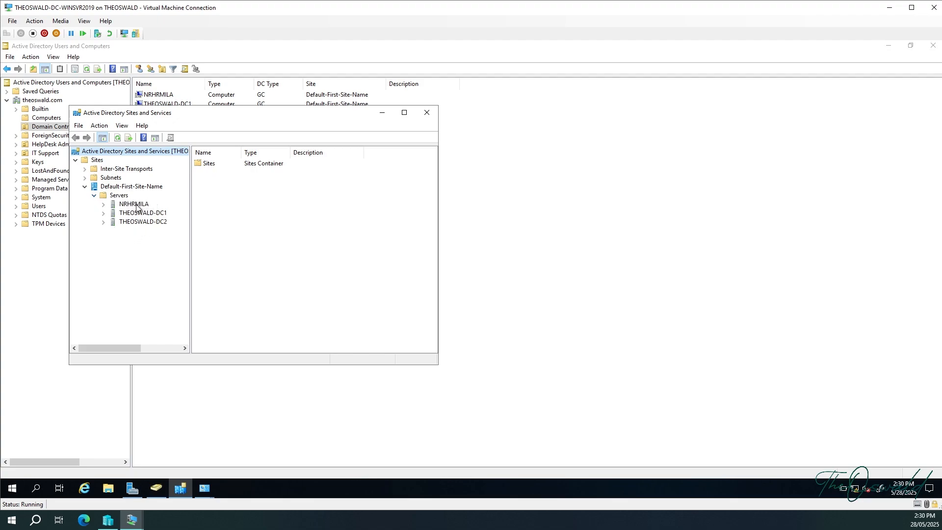
key("alt+Tab")
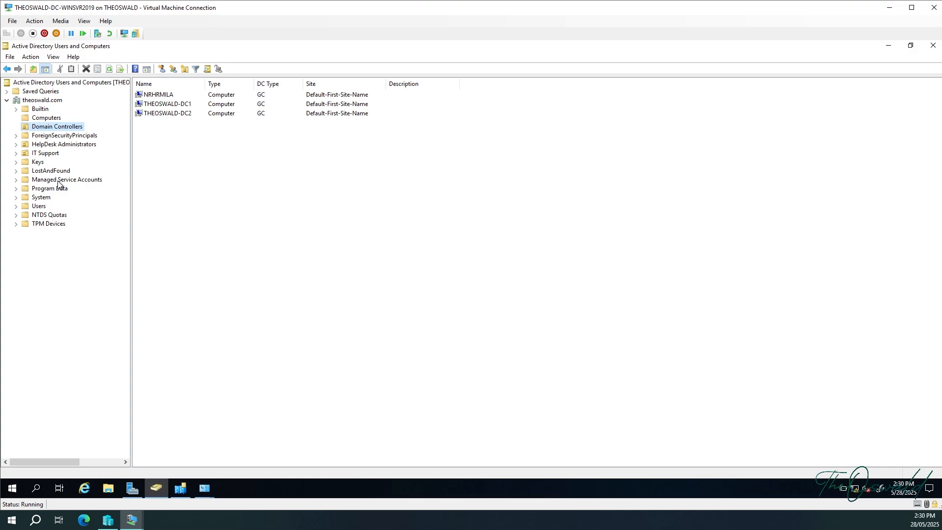
Start a new user in HelpDesk Administrators, entering Test User's name and logon name.
left_click(59, 144)
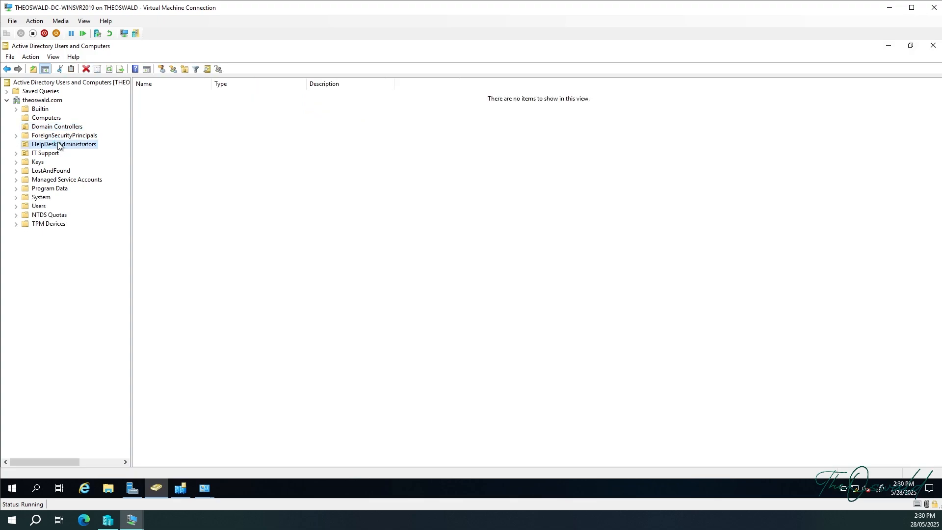
right_click(226, 150)
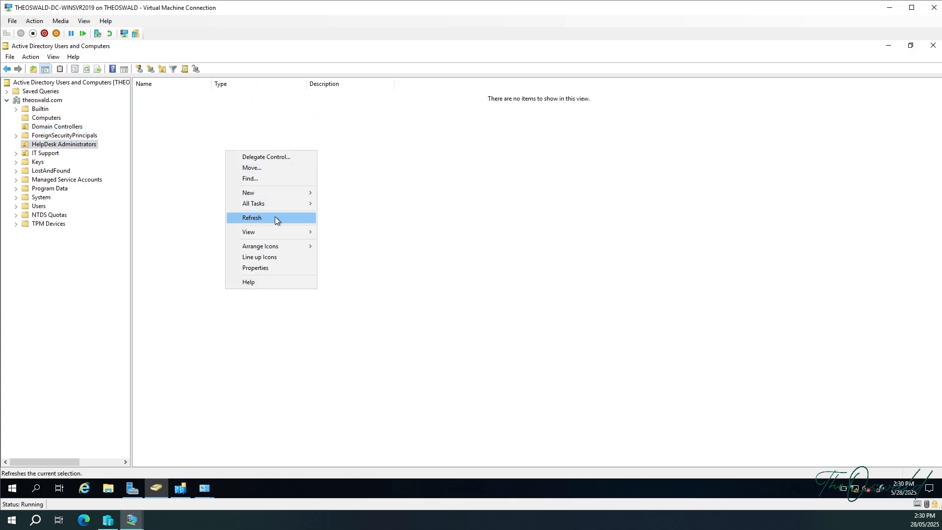
mouse_move(310, 192)
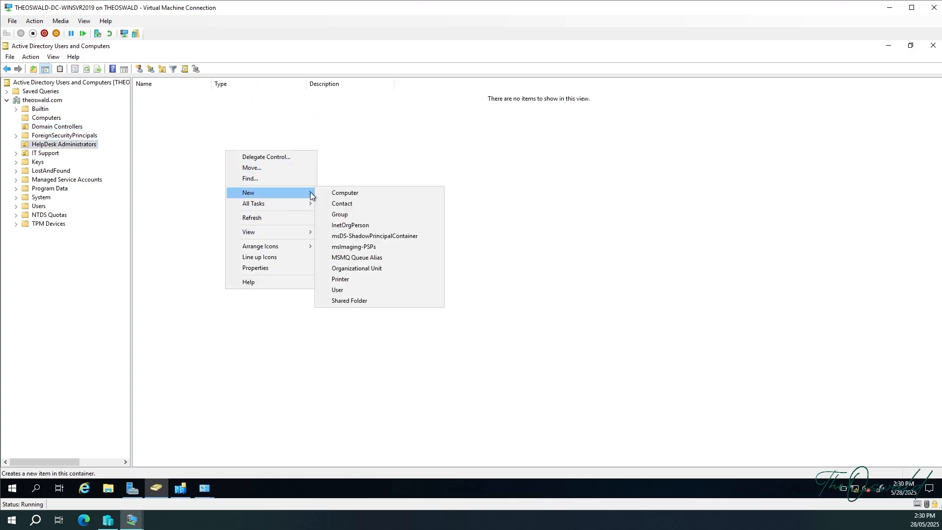
left_click(346, 289)
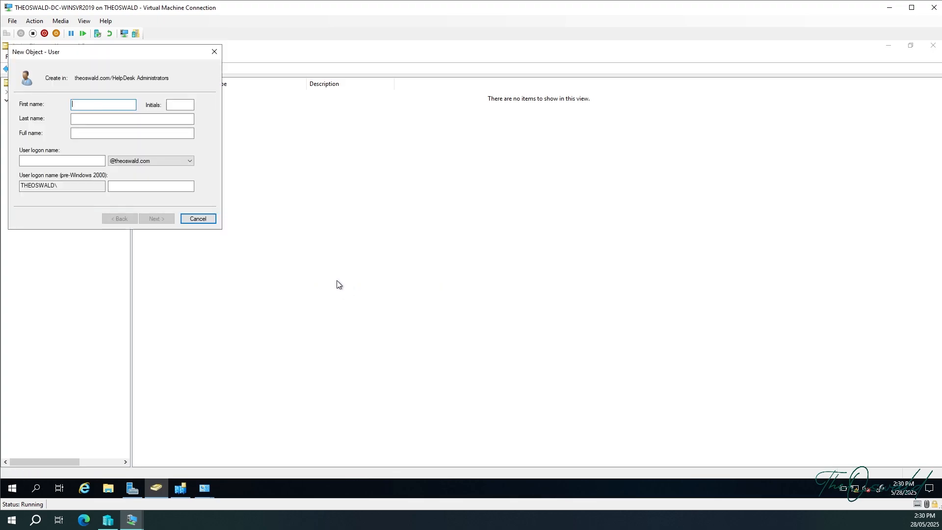
type("Test")
key("Tab")
key("Tab")
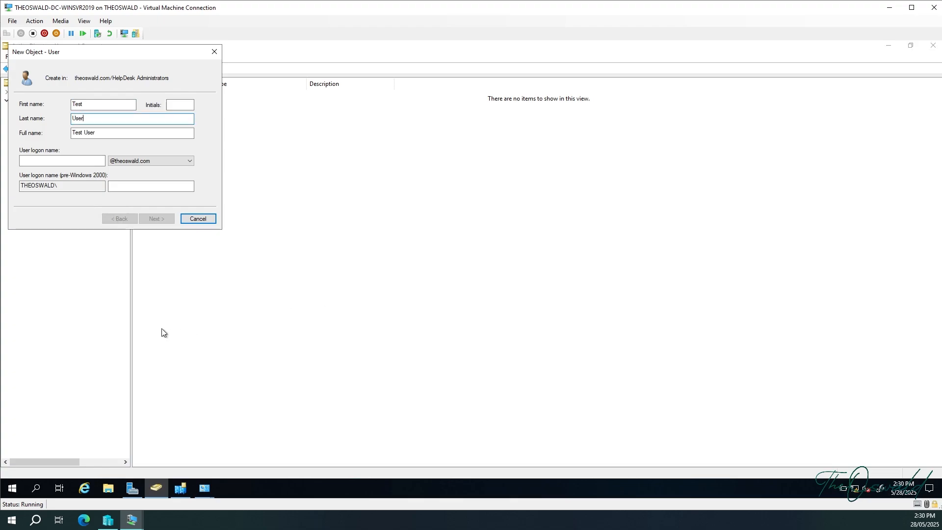
key("Tab")
key("Tab")
type("T")
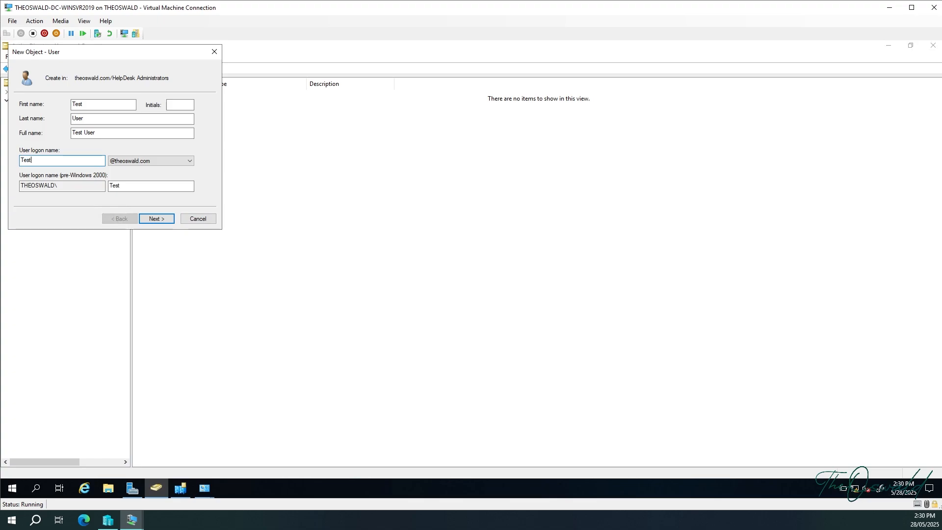
type("estUser")
Set Test User's password, mark the account disabled, and finish creating it.
left_click(160, 219)
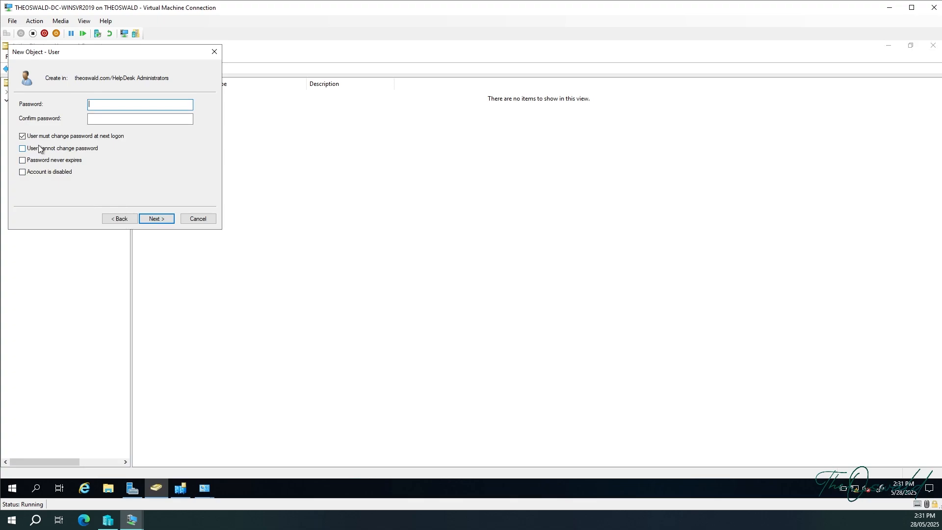
type("Pa••••••••••")
key("Tab")
type("•••")
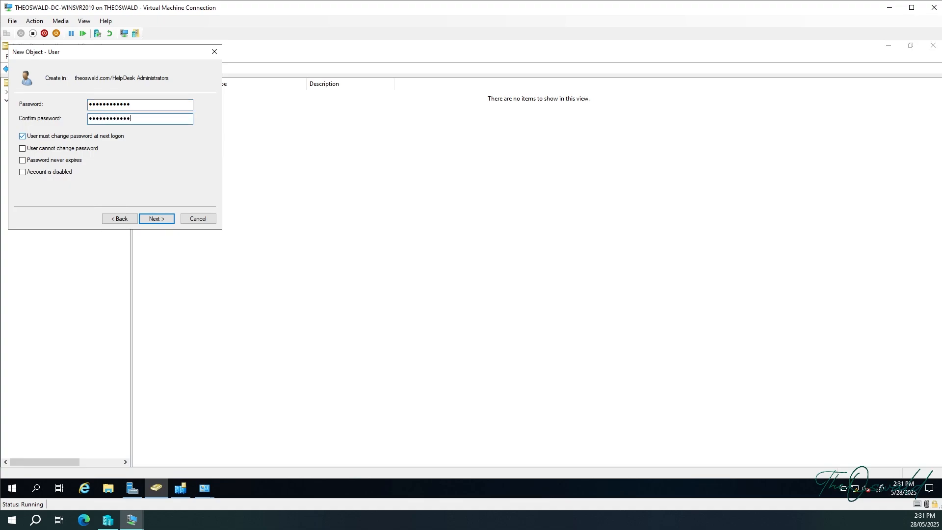
left_click(23, 171)
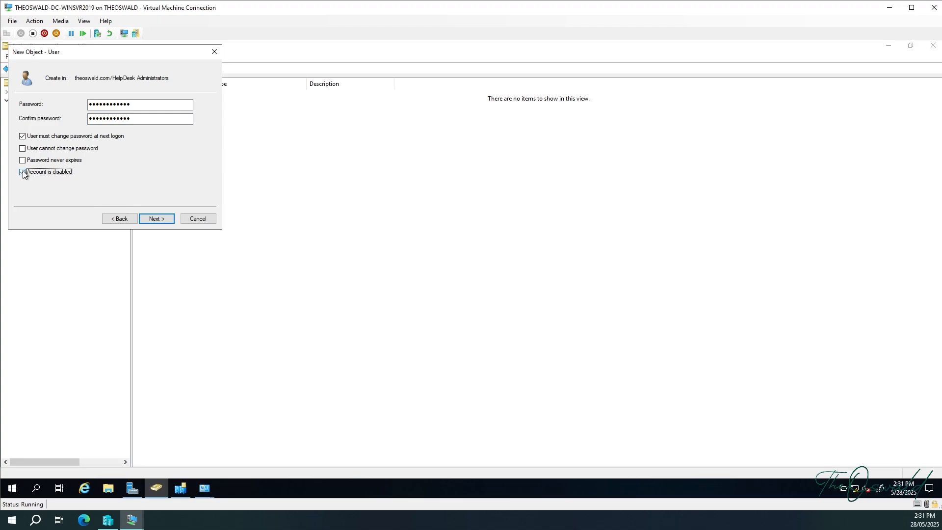
left_click(147, 218)
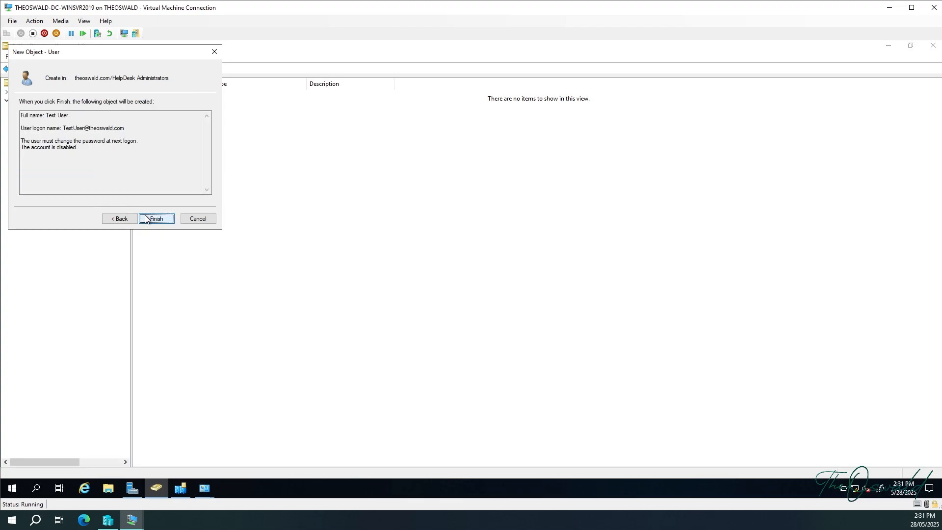
left_click(146, 218)
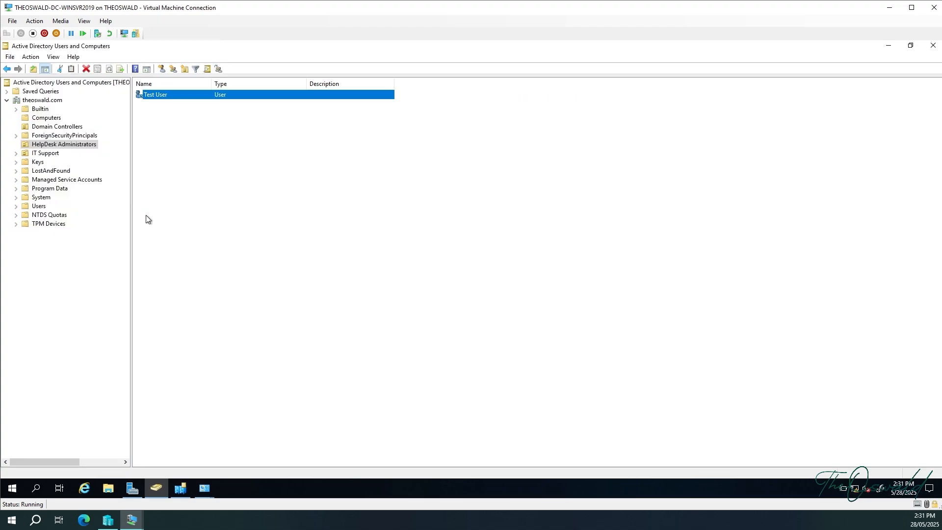
left_click(190, 184)
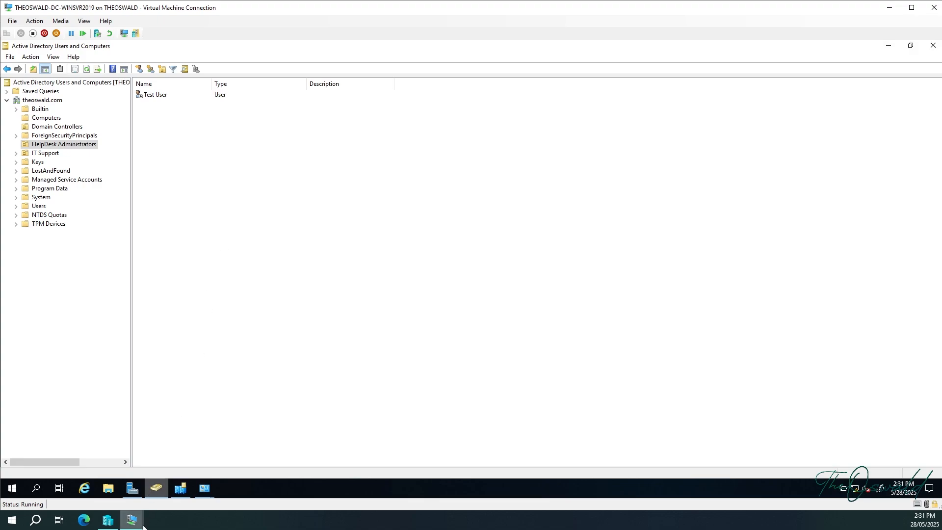
Bring the REP-DC04 virtual machine to the front and show its Local Server page.
mouse_move(131, 521)
left_click(65, 473)
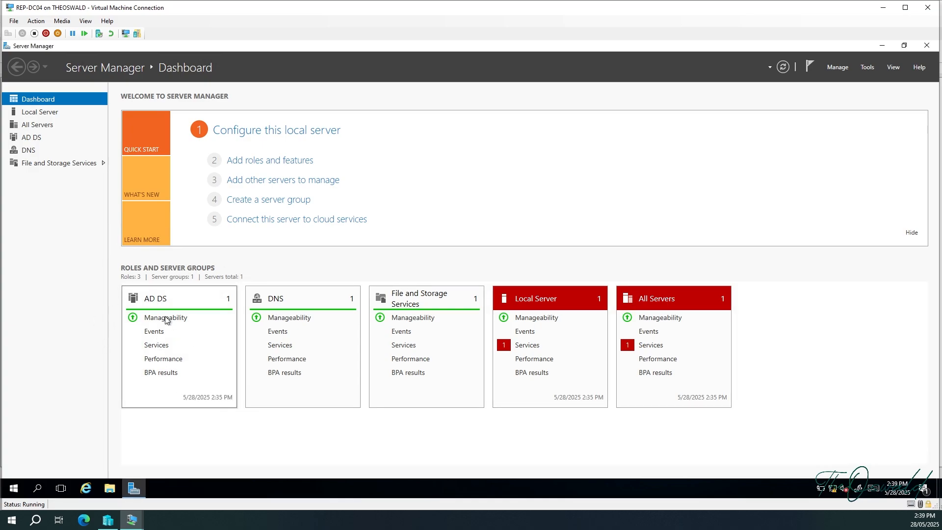
right_click(160, 342)
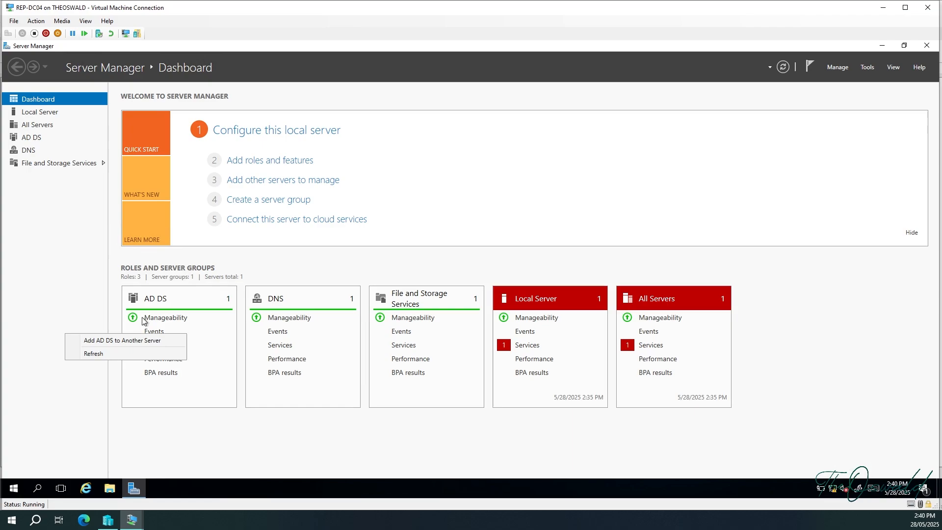
left_click(49, 115)
left_click(45, 114)
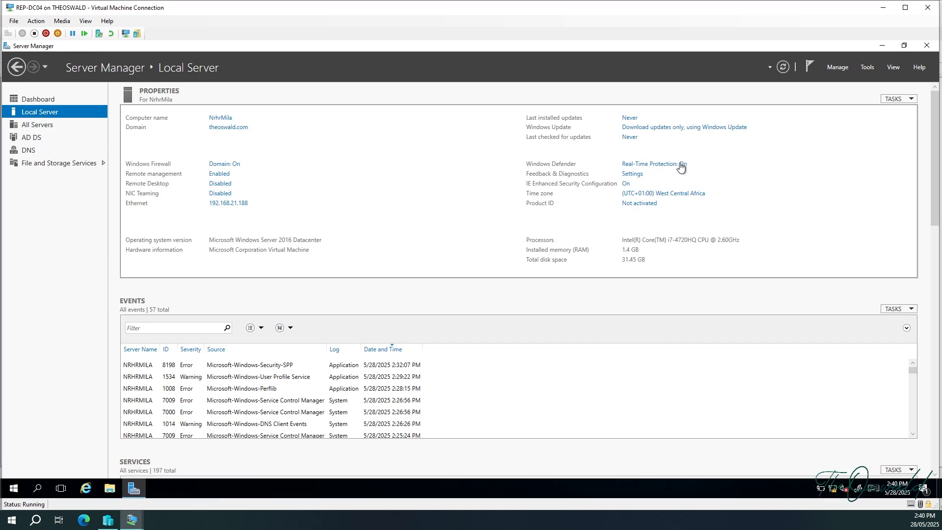
In Active Directory Users and Computers, confirm Test User is in theoswald.com's HelpDesk Administrators, then minimize it.
left_click(866, 68)
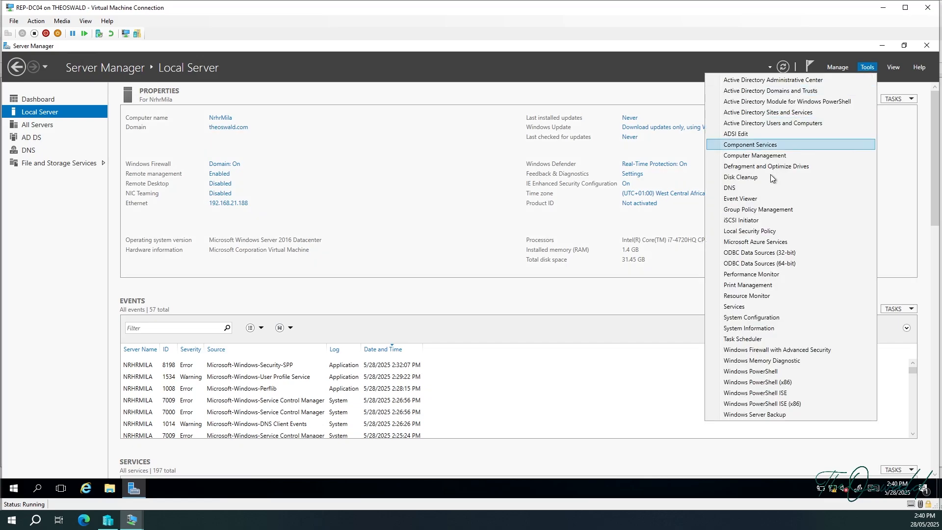
left_click(789, 122)
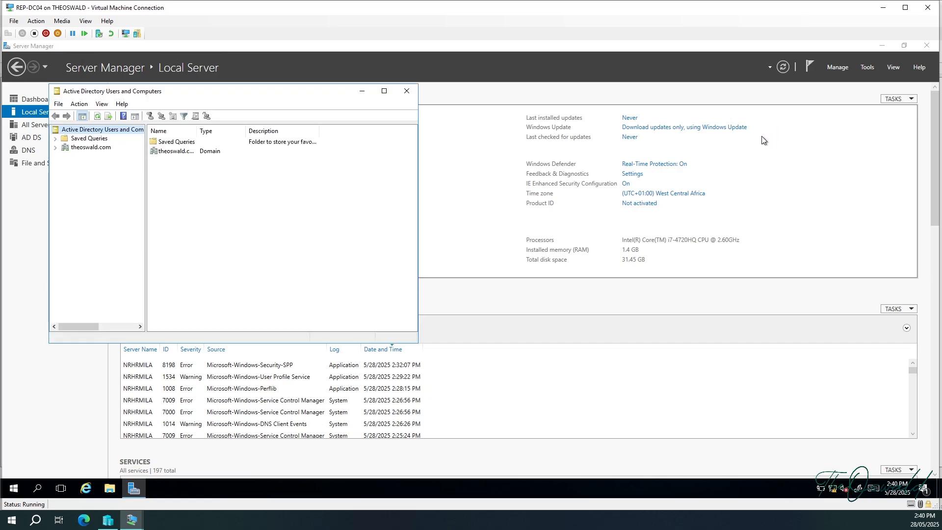
left_click(54, 148)
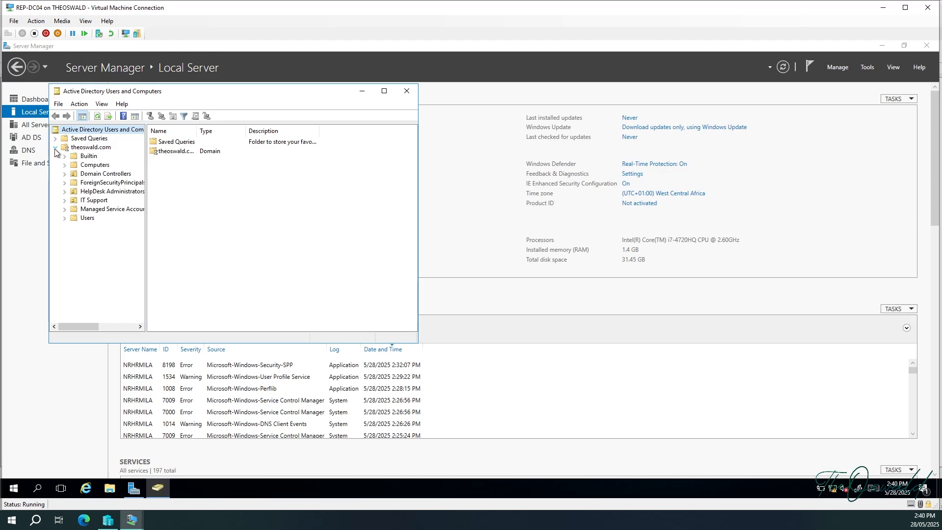
left_click(84, 174)
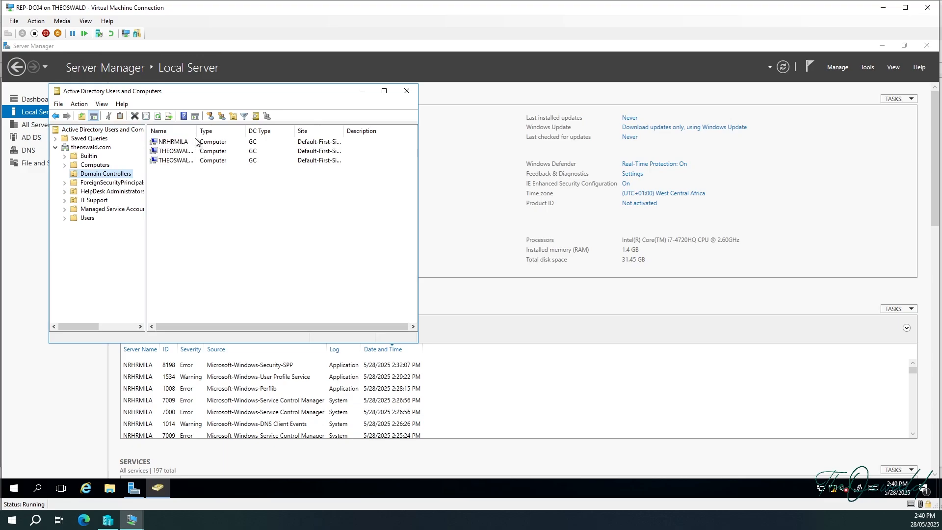
left_click(103, 192)
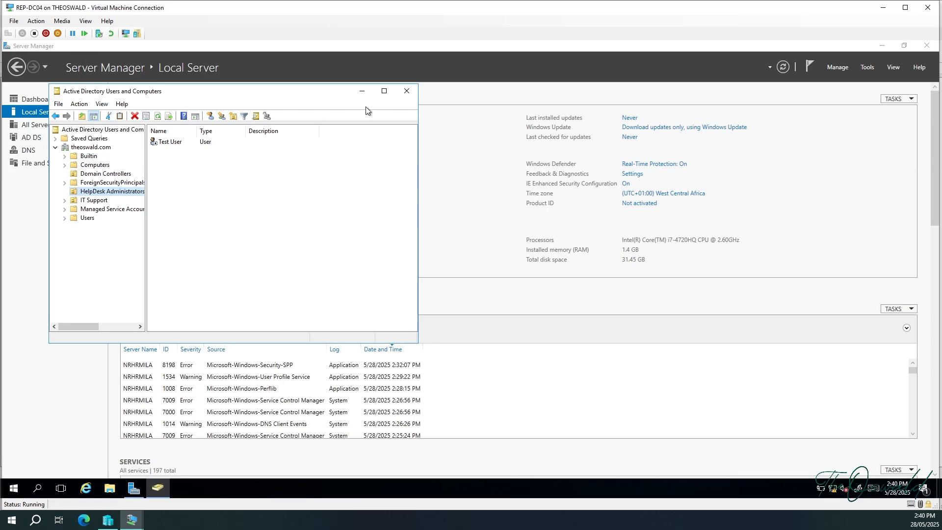
left_click(361, 93)
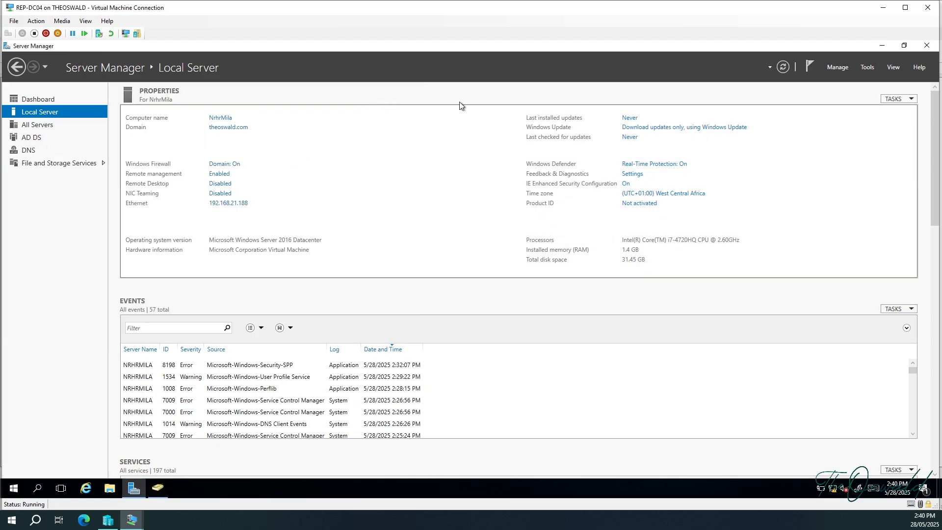
Launch Active Directory Sites and Services and expand Sites > Default-First-Site-Name > Servers.
left_click(868, 67)
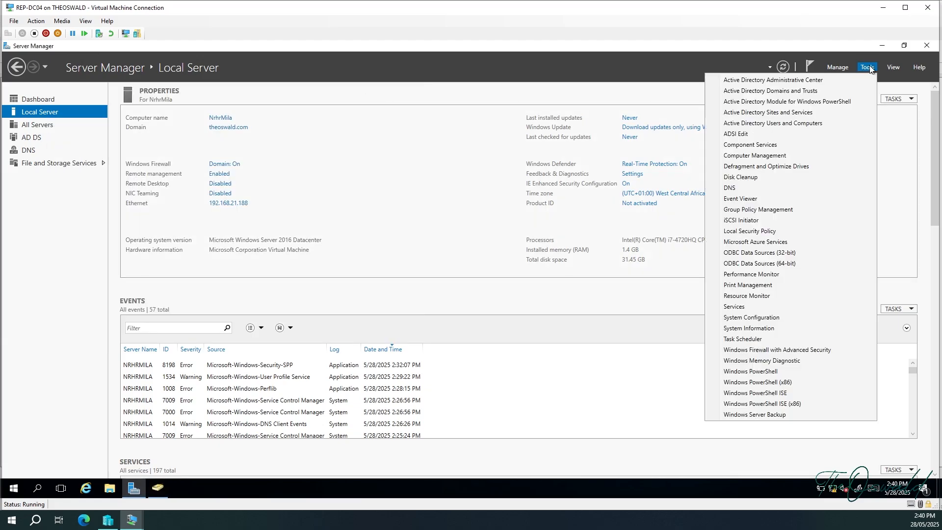
left_click(812, 117)
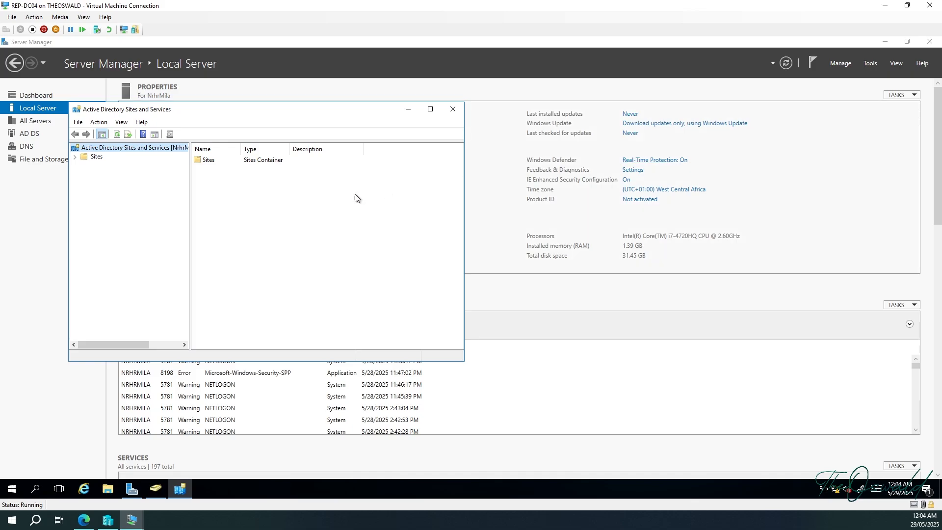
left_click(74, 157)
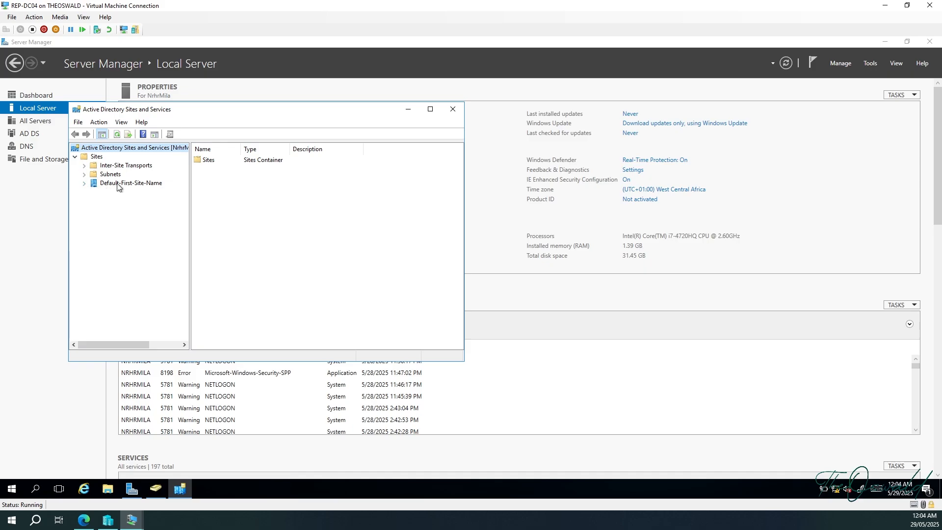
left_click(84, 185)
left_click(94, 193)
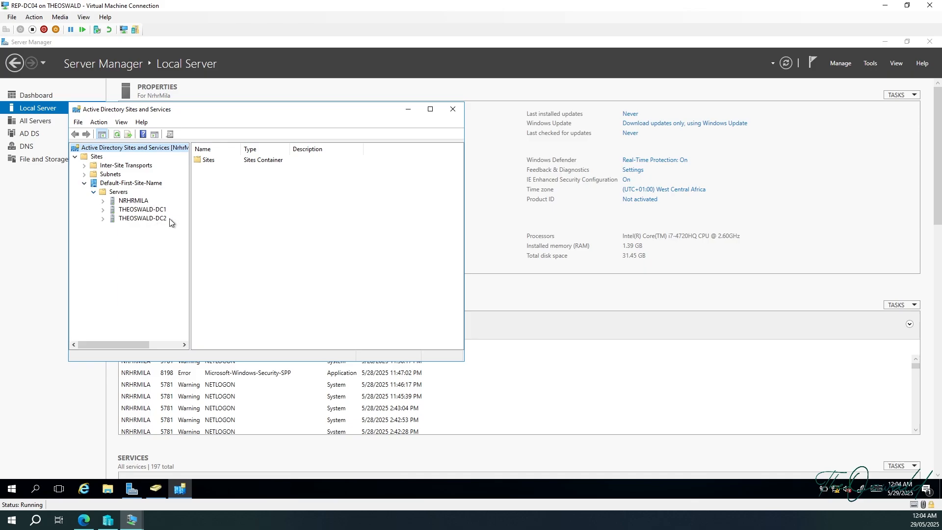
Expand NRHRMILA, THEOSWALD-DC1 and THEOSWALD-DC2, and display NRHRMILA's NTDS Settings connections.
left_click(103, 201)
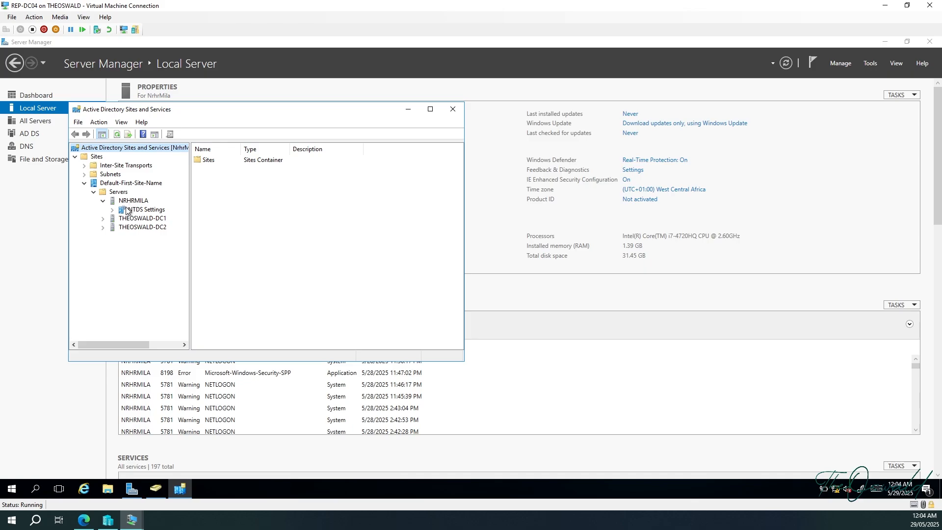
left_click(103, 219)
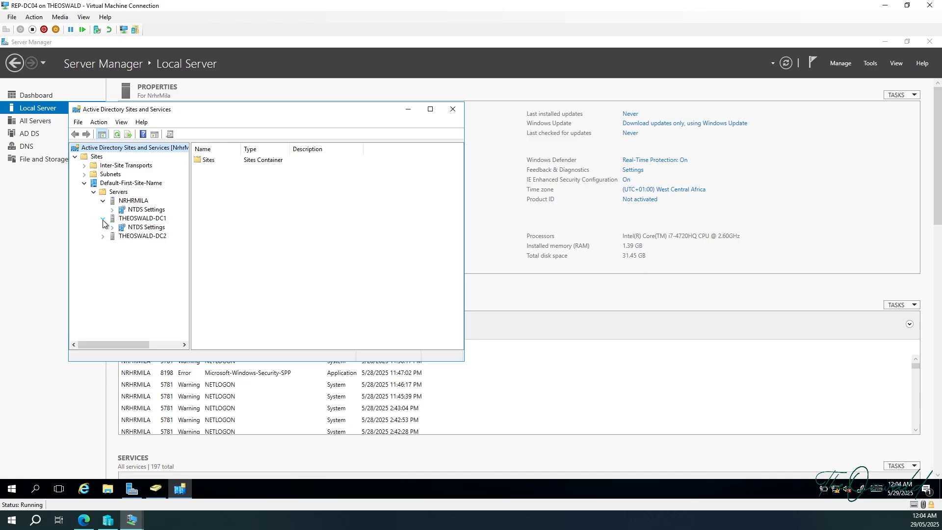
left_click(103, 237)
left_click(140, 210)
right_click(139, 208)
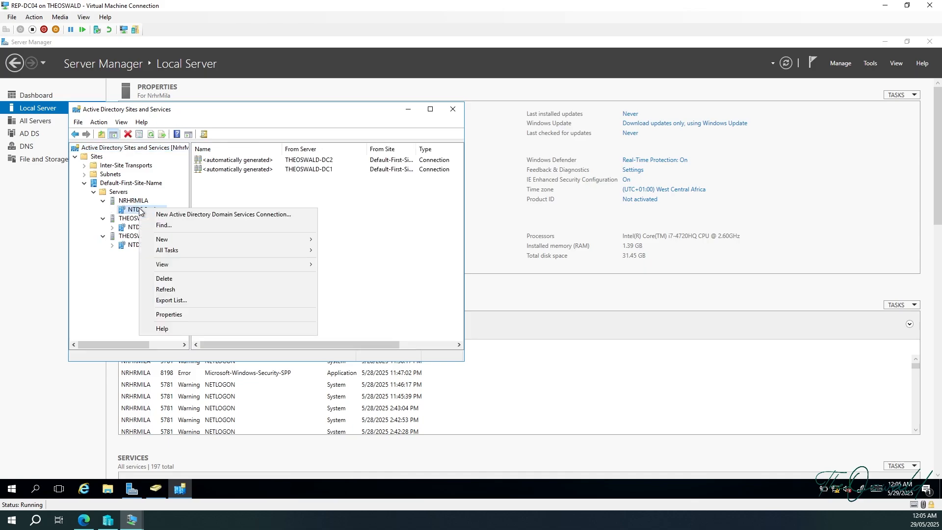
left_click(256, 177)
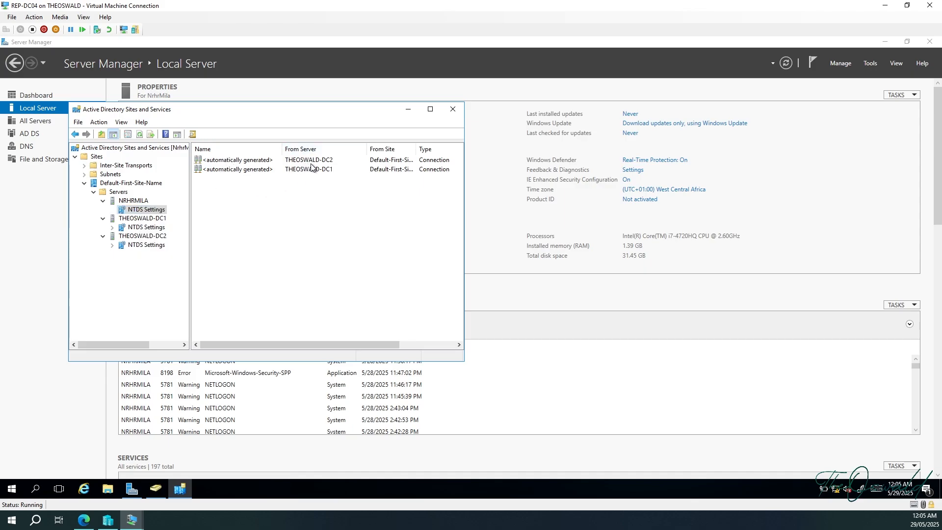
Run Check Replication Topology on NRHRMILA's NTDS Settings and acknowledge the completion message.
right_click(147, 211)
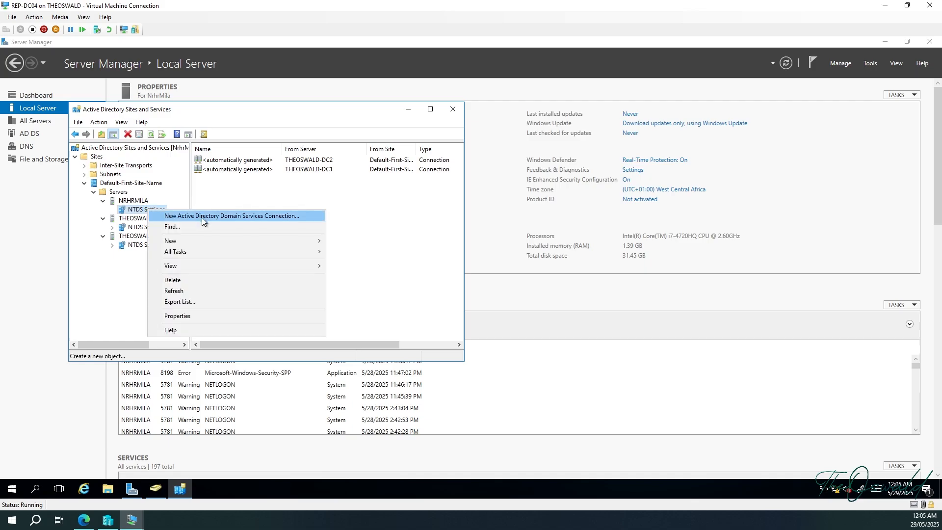
mouse_move(215, 250)
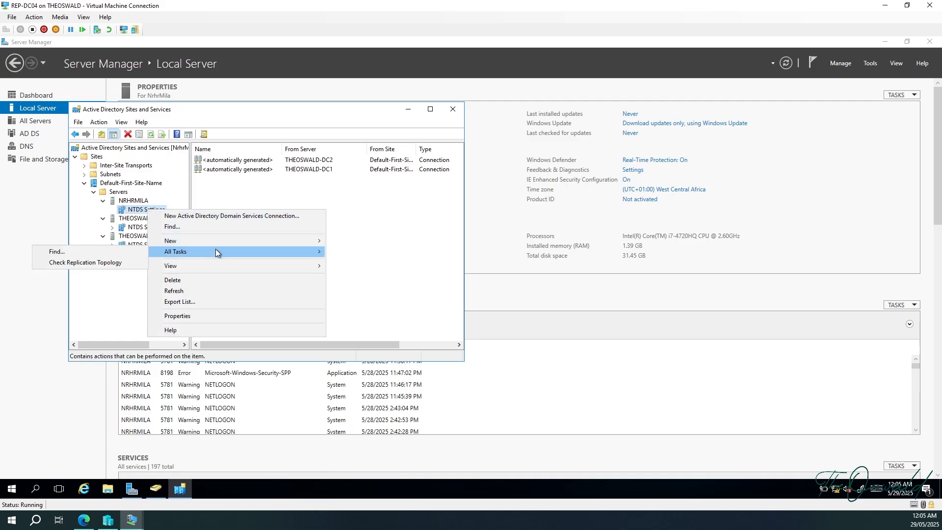
left_click(117, 264)
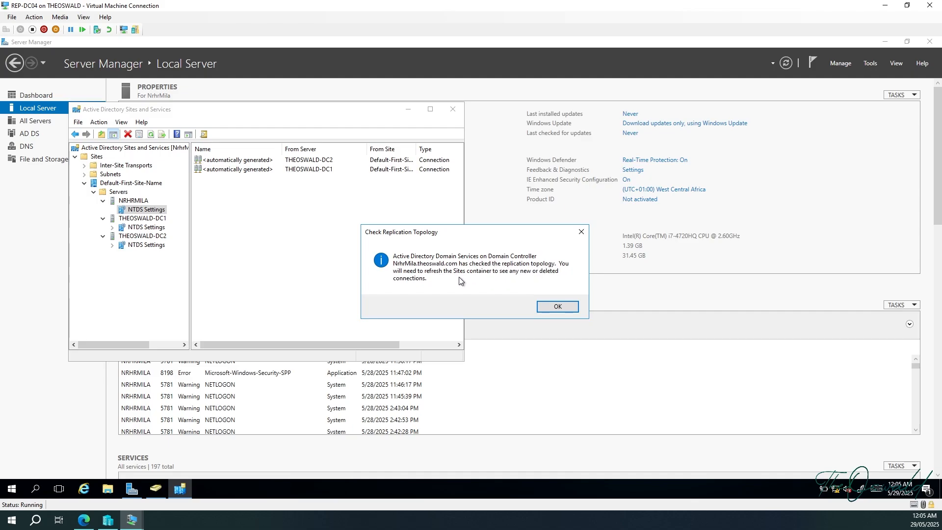
left_click(552, 307)
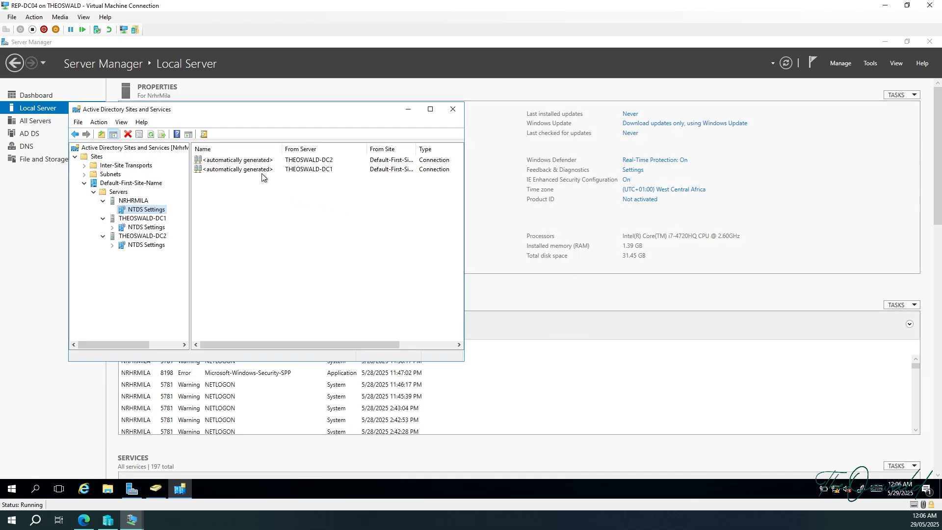
Replicate NRHRMILA's inbound connection from THEOSWALD-DC2 now and acknowledge the success message.
left_click(266, 159)
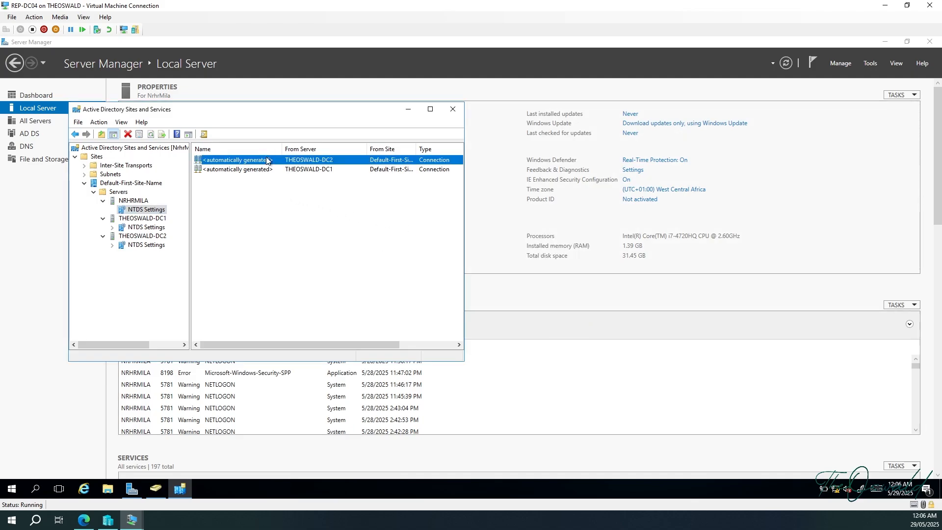
right_click(266, 163)
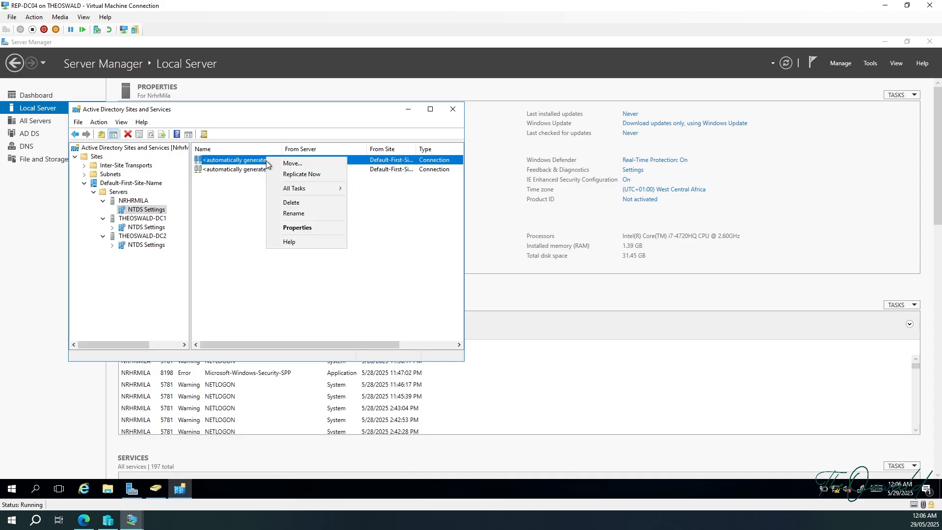
left_click(302, 175)
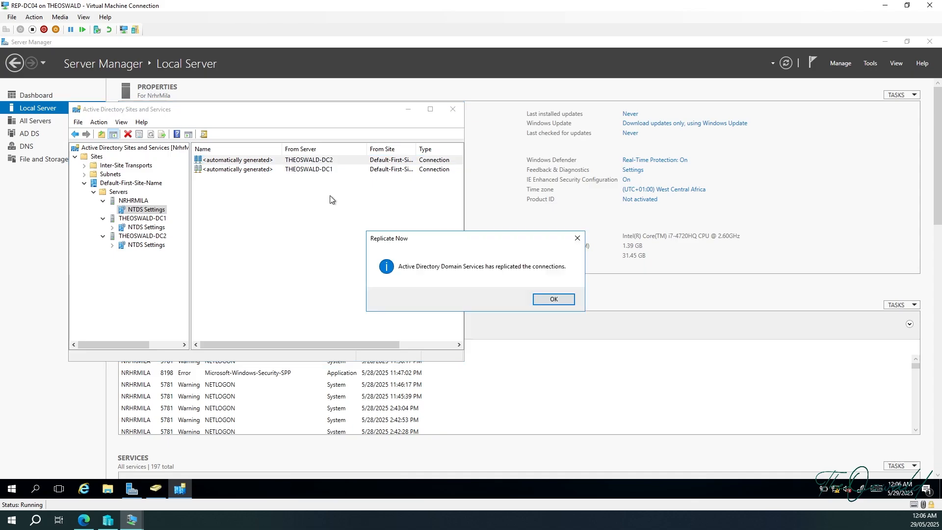
left_click(538, 302)
Replicate the THEOSWALD-DC1 connection now, then display THEOSWALD-DC1's NTDS Settings connections.
left_click(301, 170)
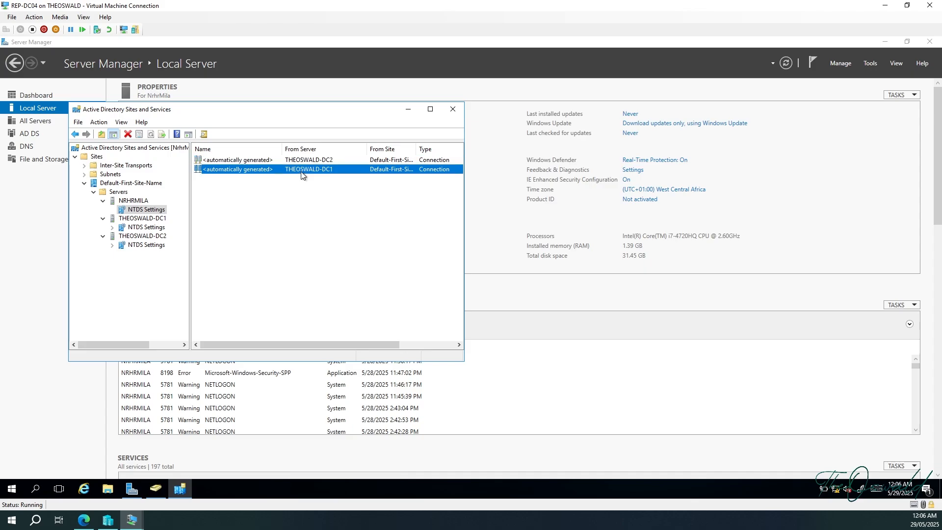
right_click(302, 172)
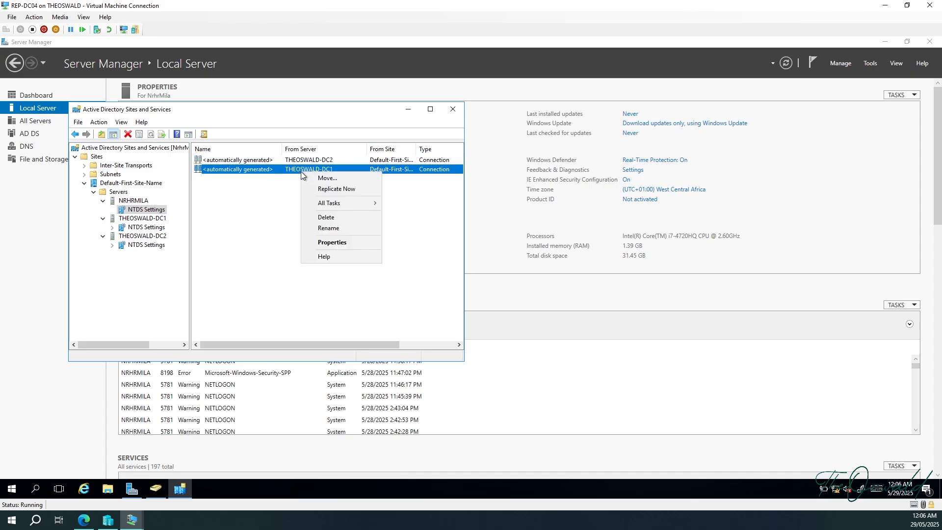
left_click(328, 188)
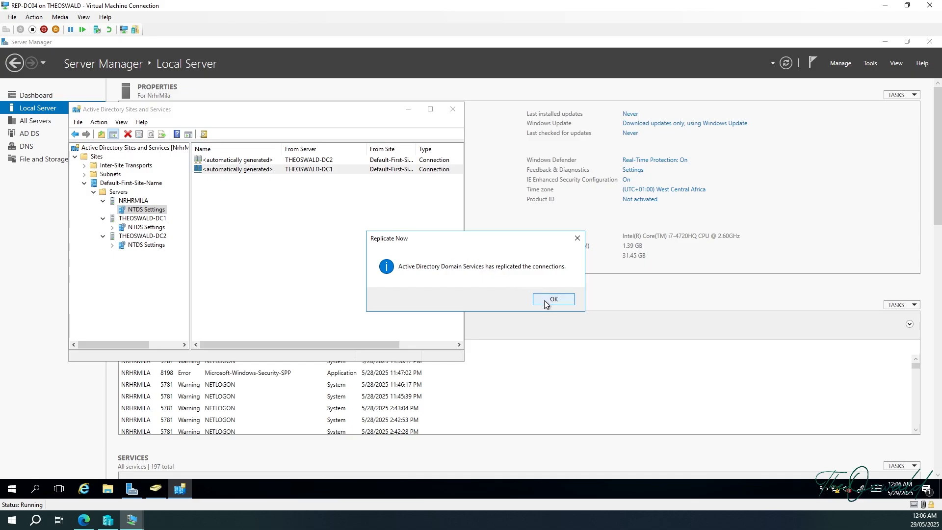
left_click(545, 298)
left_click(153, 228)
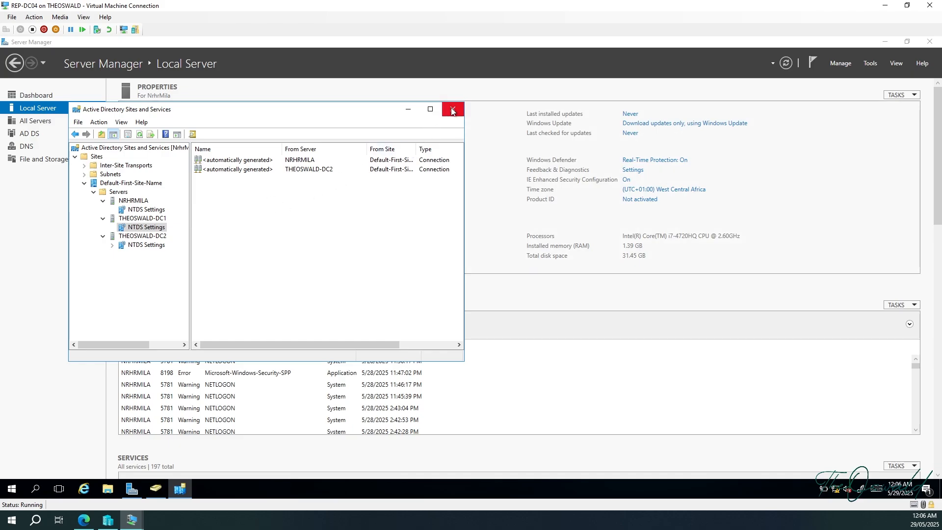
Launch Group Policy Management and expand the theoswald.com forest down to the theoswald.com domain.
left_click(412, 111)
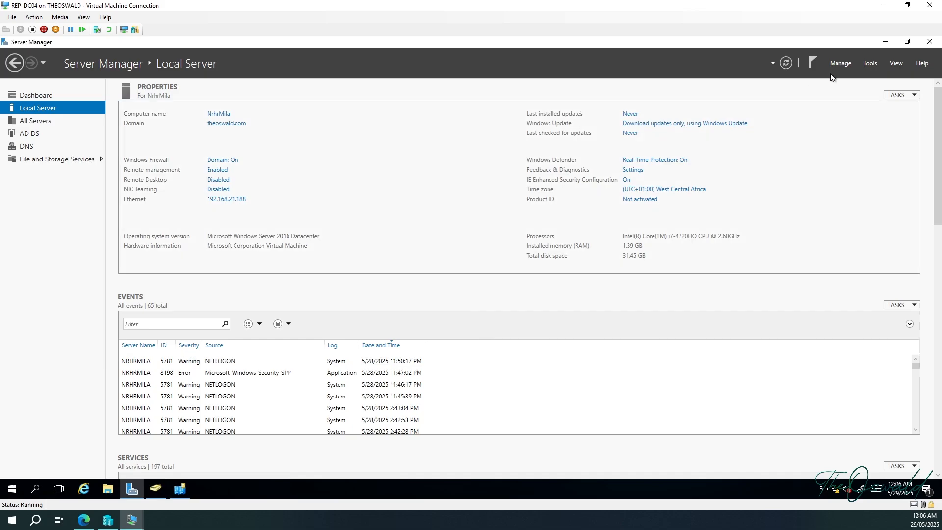
left_click(869, 64)
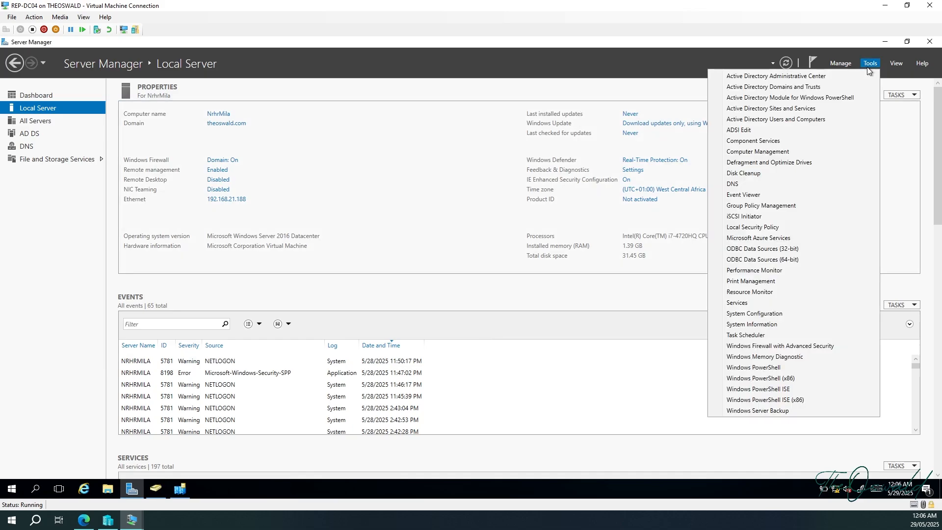
left_click(772, 206)
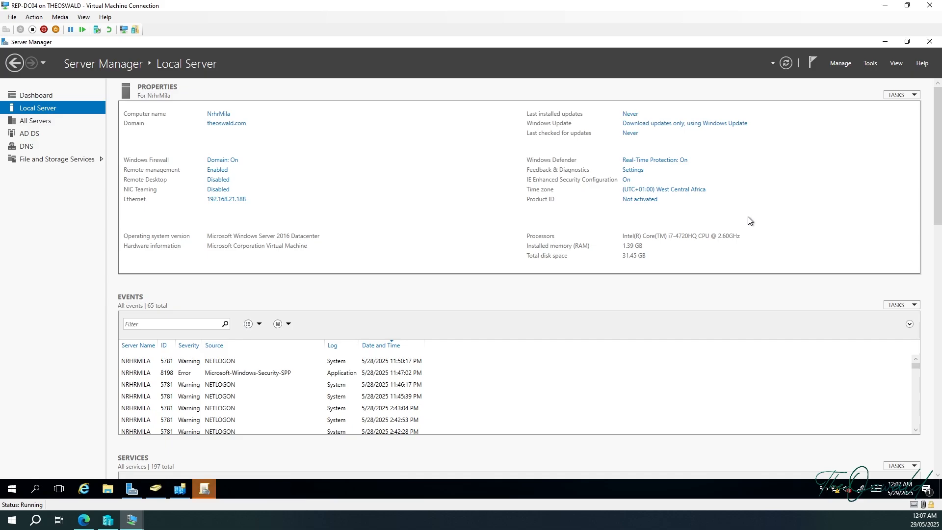
left_click(203, 487)
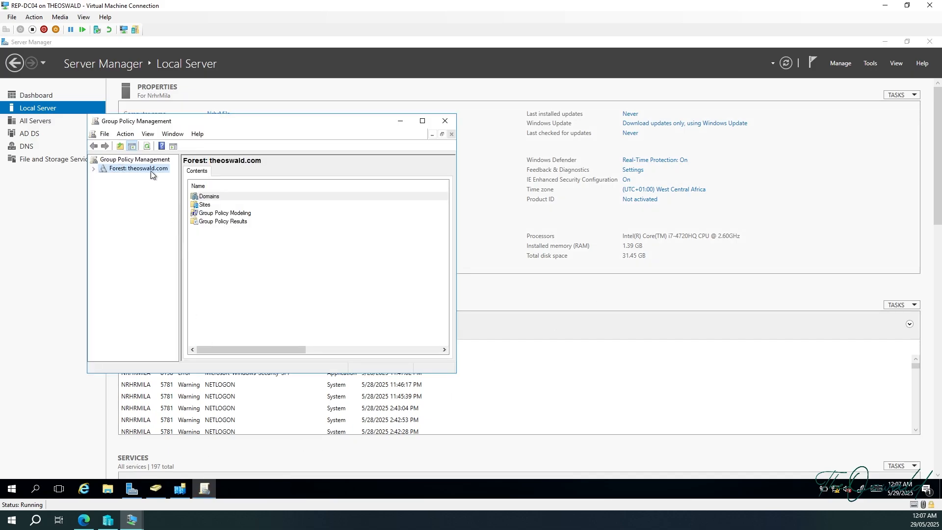
left_click(94, 168)
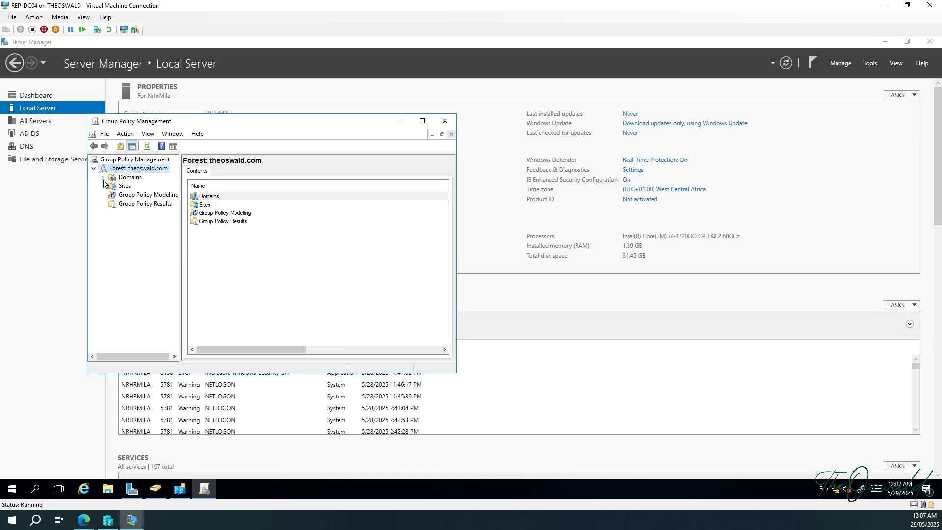
left_click(103, 178)
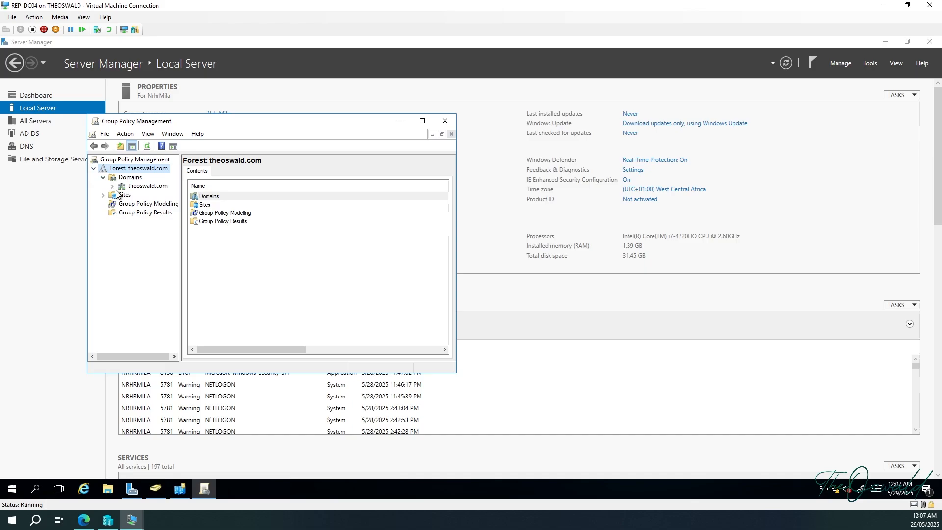
left_click(111, 187)
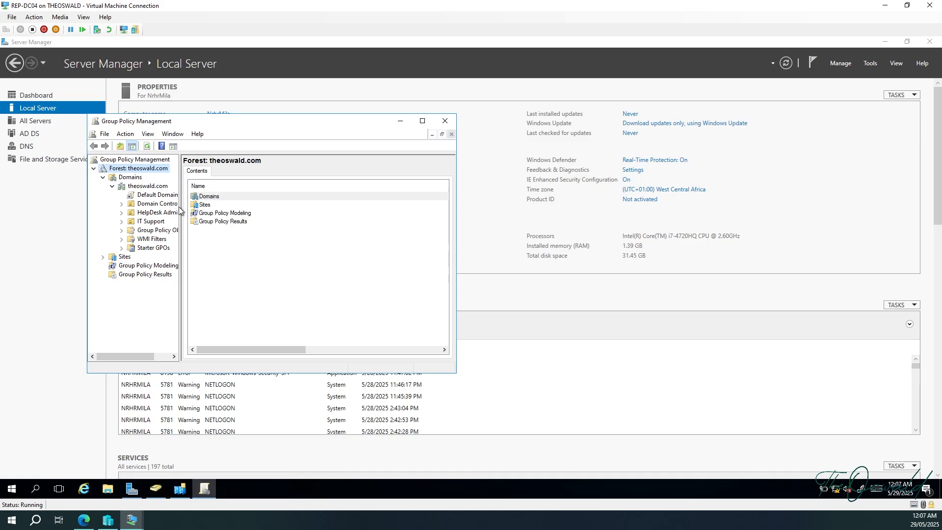
left_click_drag(181, 210, 215, 208)
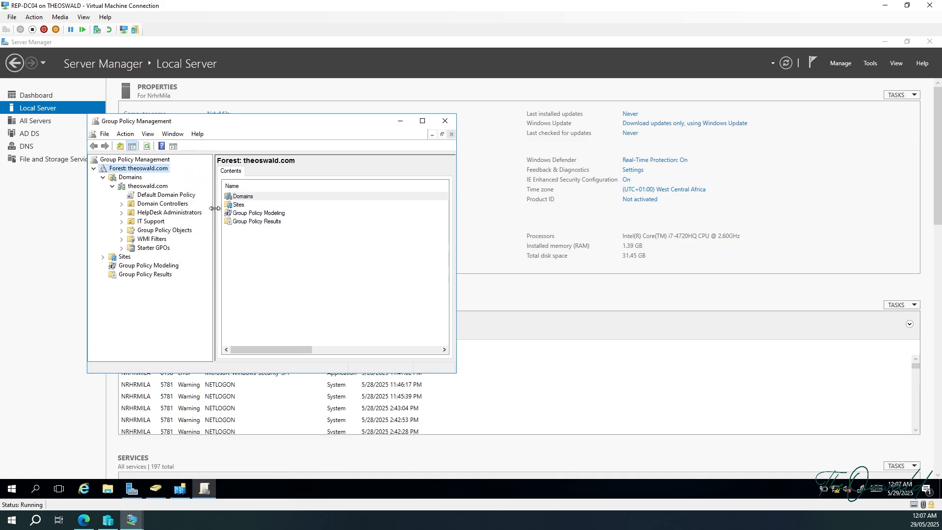
Create a new GPO named TestPolicy under Group Policy Objects.
left_click(151, 232)
right_click(150, 233)
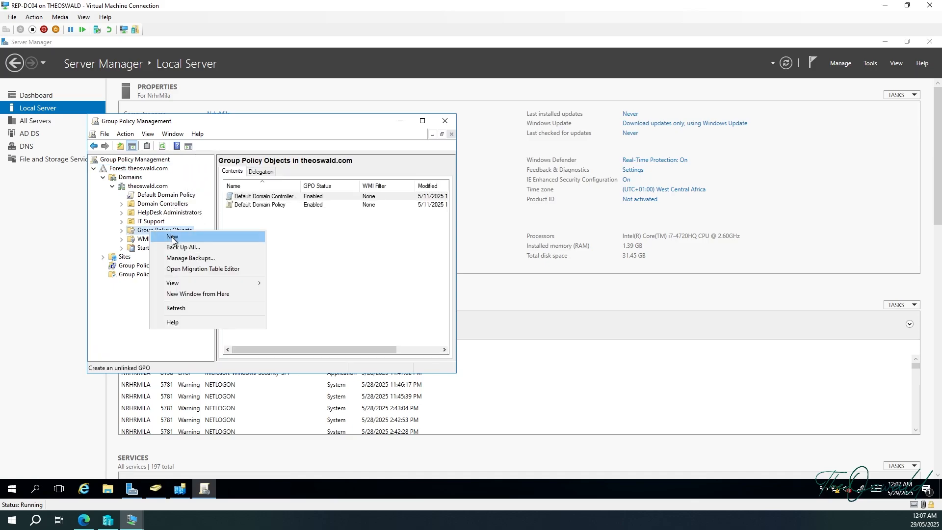
left_click(171, 237)
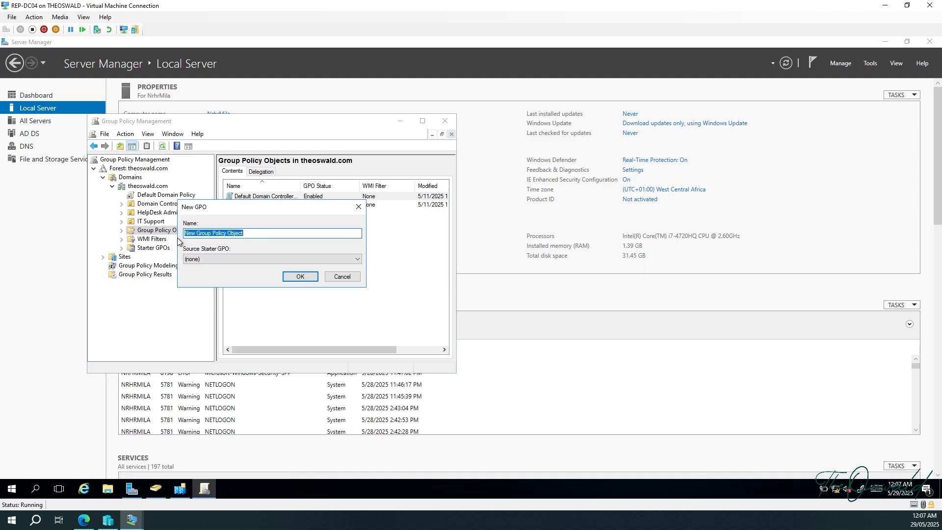
type("Te")
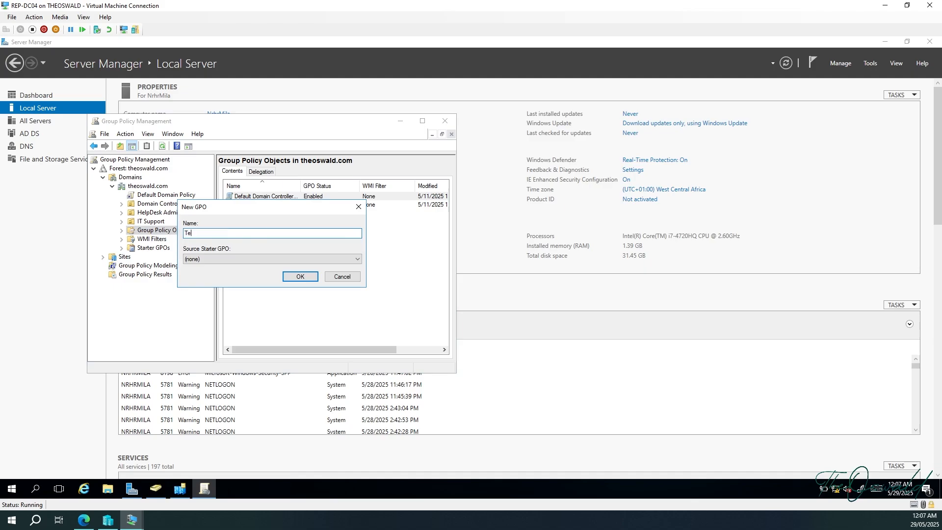
type("stPolicy")
left_click(300, 277)
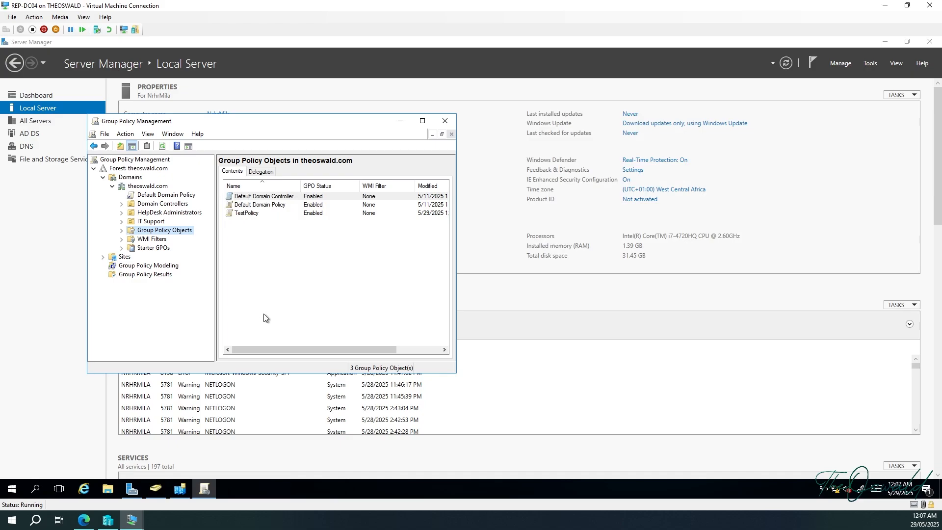
On THEOSWALD-DC1, launch Group Policy Management and expand down to the theoswald.com domain.
mouse_move(138, 524)
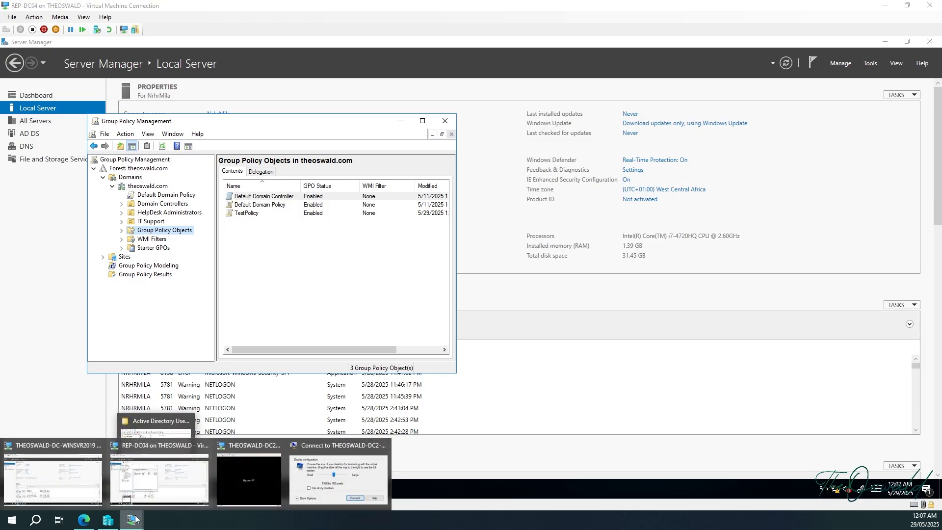
left_click(70, 469)
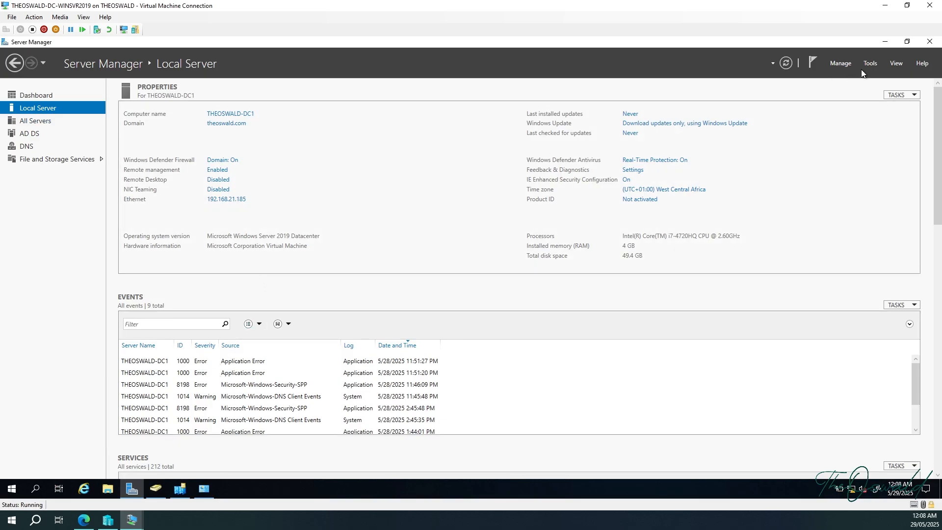
left_click(871, 62)
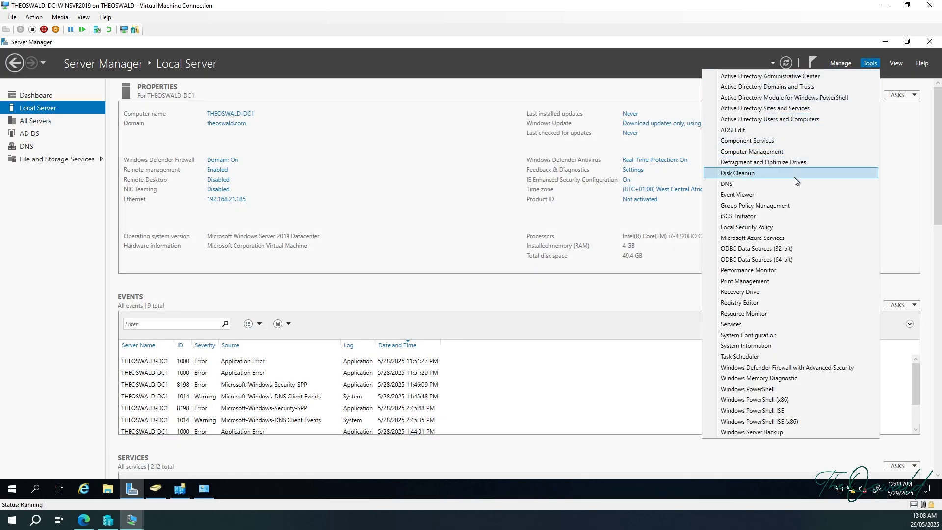
left_click(782, 206)
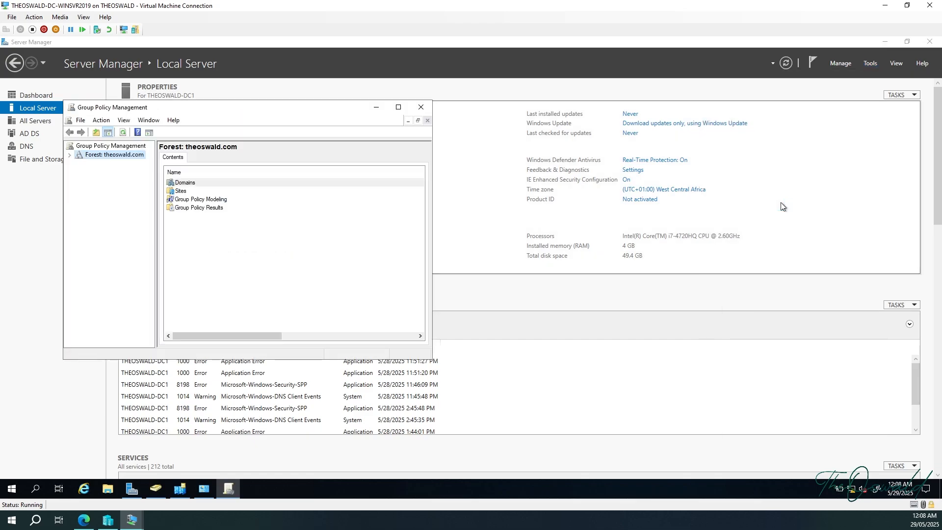
left_click(69, 155)
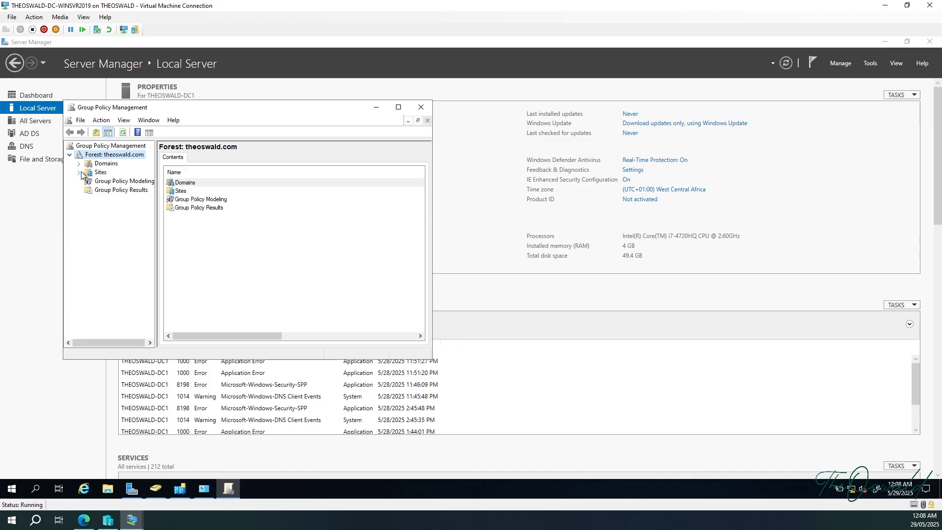
left_click(79, 164)
left_click(89, 173)
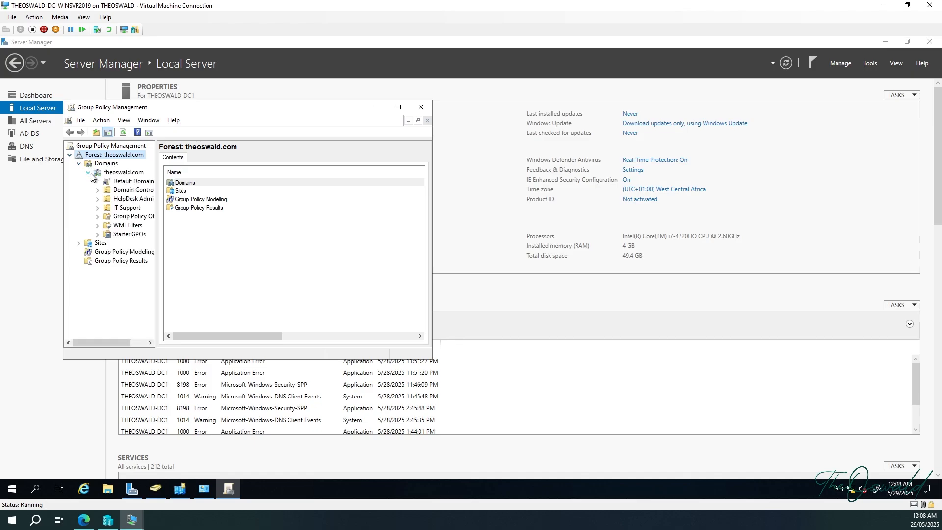
Create a new GPO named TestPolicyX under Group Policy Objects on THEOSWALD-DC1.
left_click(131, 217)
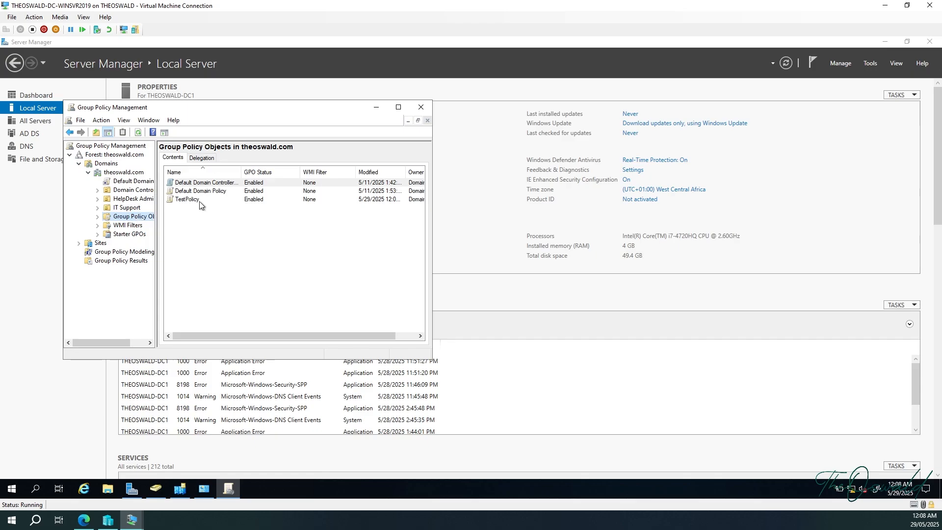
right_click(131, 218)
left_click(147, 225)
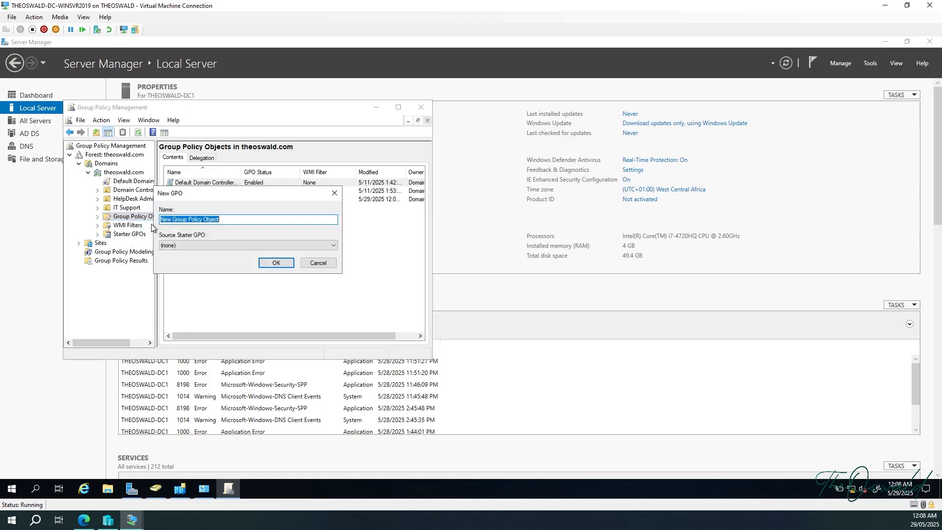
type("TestPolicyX")
left_click(276, 263)
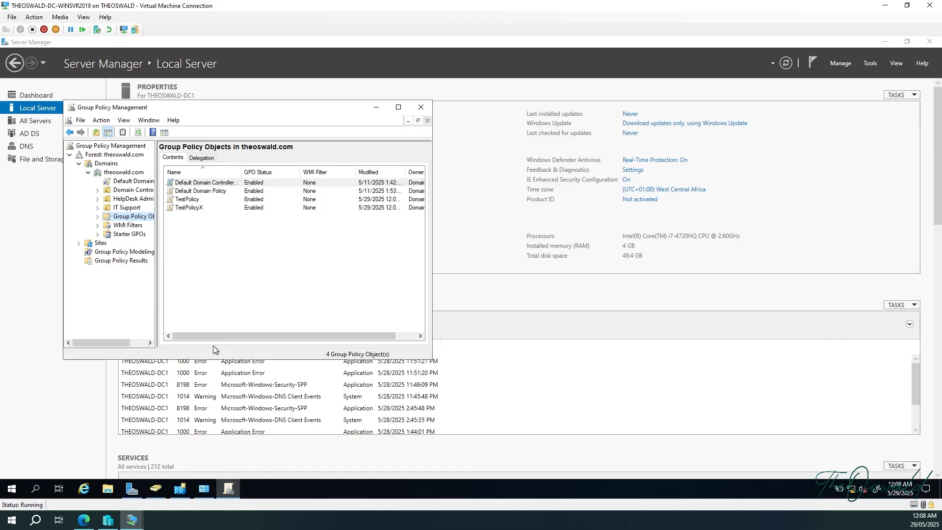
Back on REP-DC04, refresh the GPO list to look for TestPolicyX.
mouse_move(131, 520)
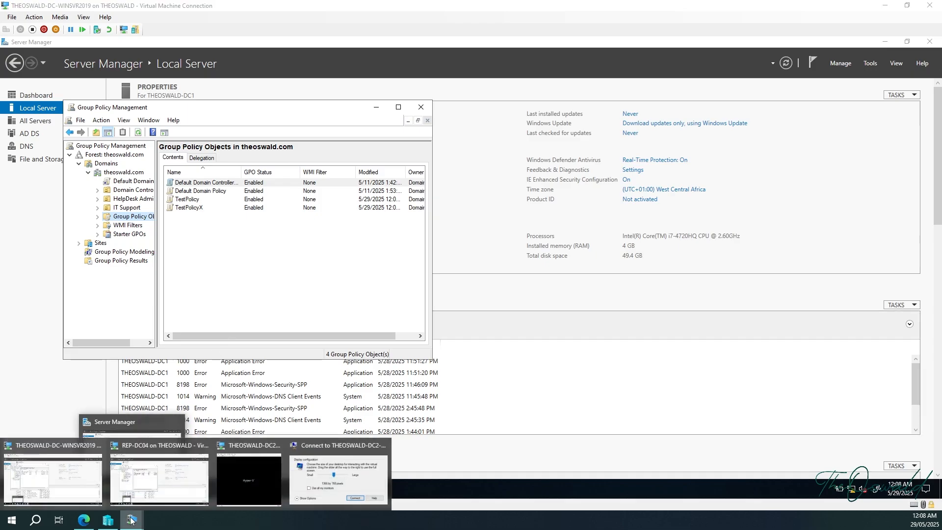
left_click(145, 477)
left_click(264, 246)
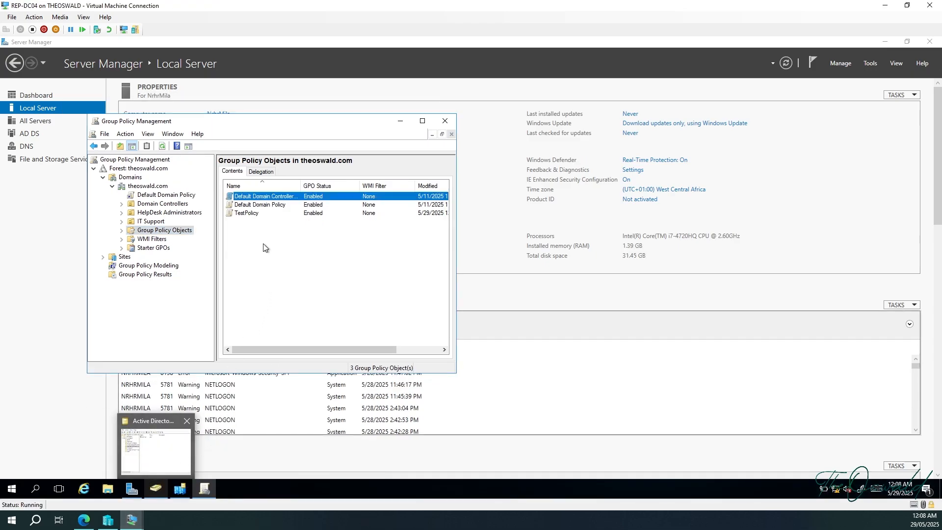
left_click(147, 146)
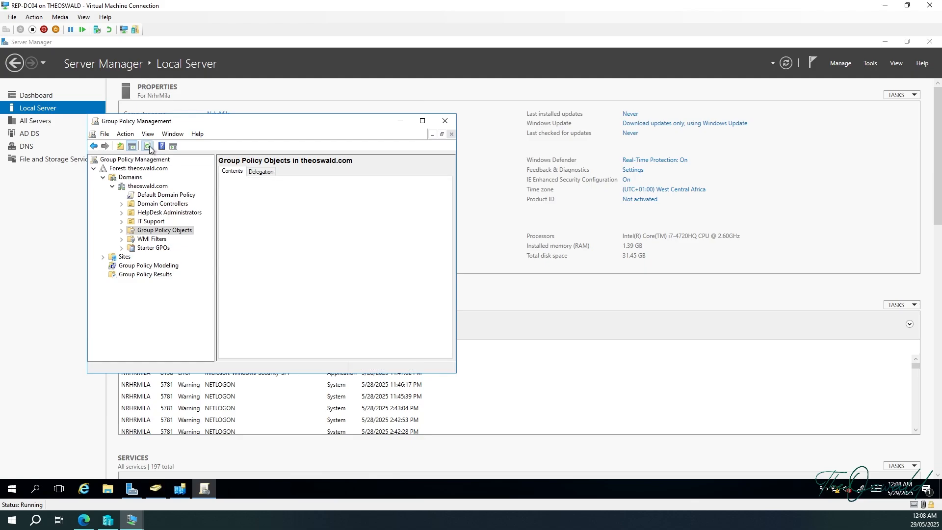